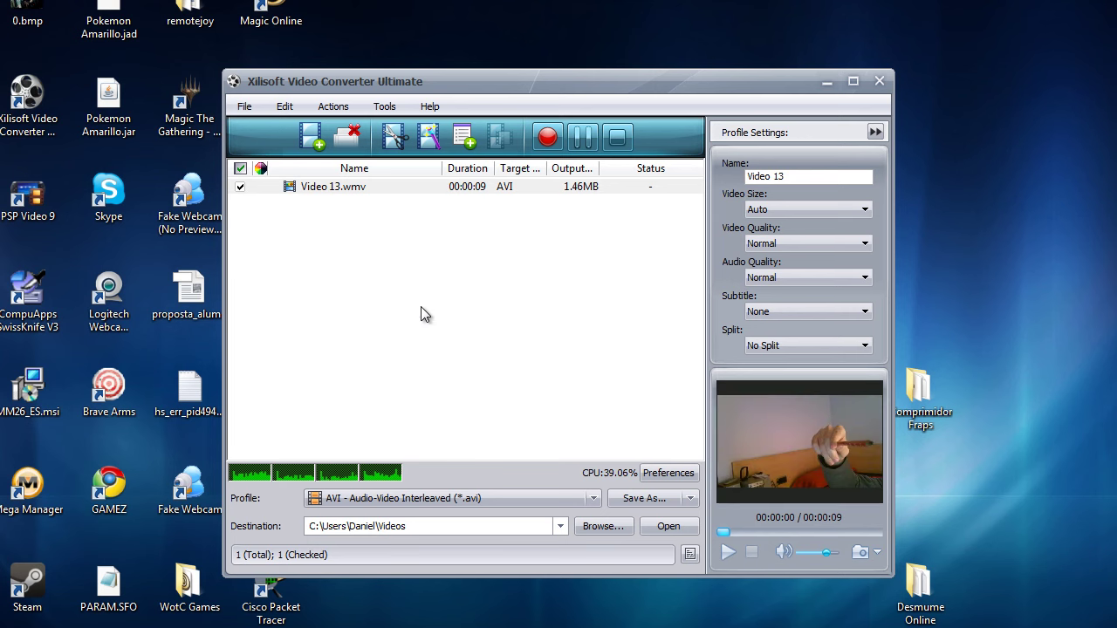
Set the video quality to Highest, convert Video 13.wmv to AVI, and minimise the converter.
{"action": "left_click", "coordinate": [788, 245]}
{"action": "left_click", "coordinate": [787, 261]}
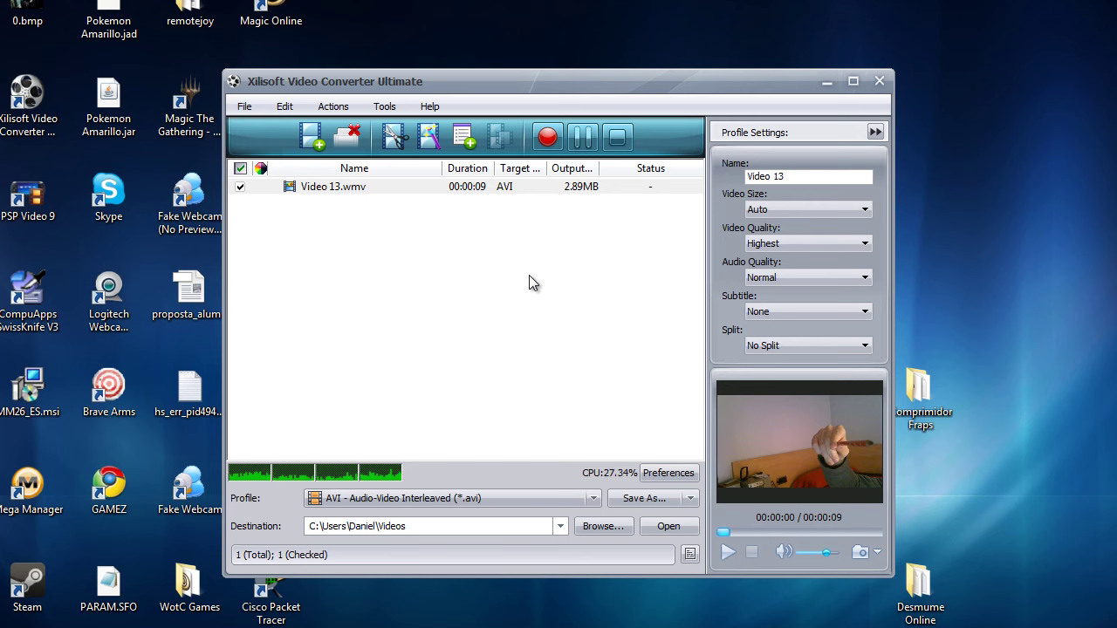
{"action": "left_click", "coordinate": [548, 138]}
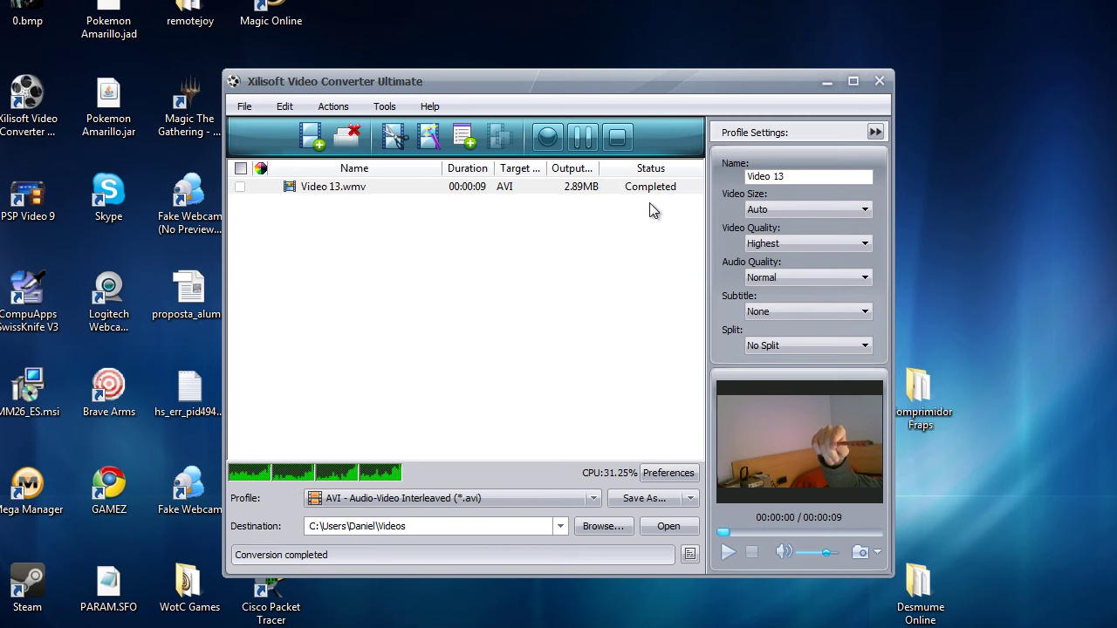
{"action": "left_click", "coordinate": [649, 202]}
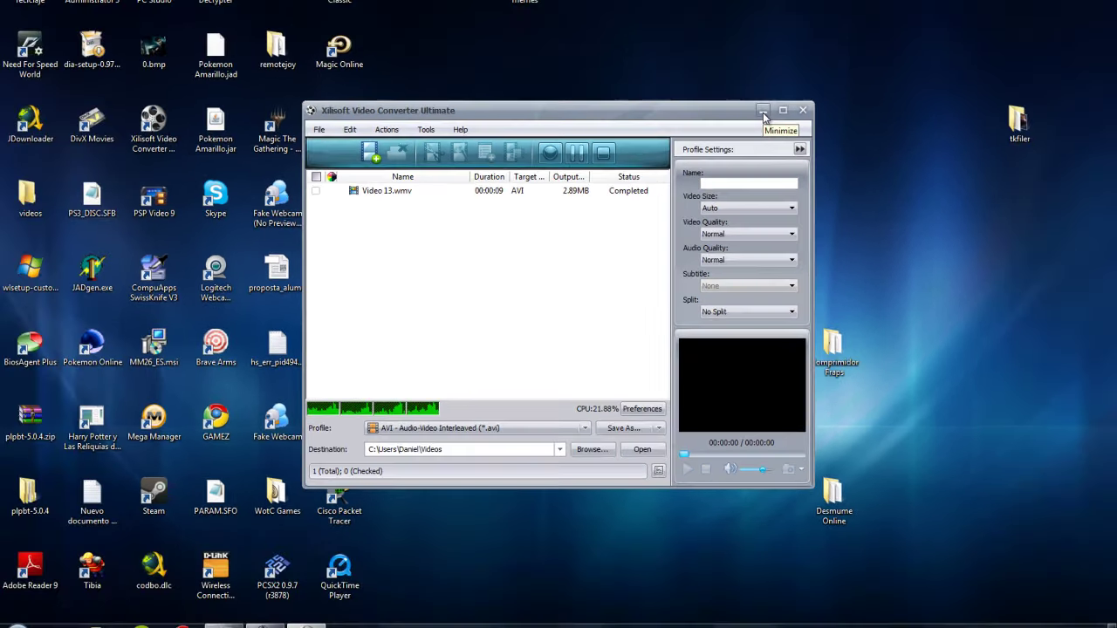
{"action": "left_click", "coordinate": [826, 83]}
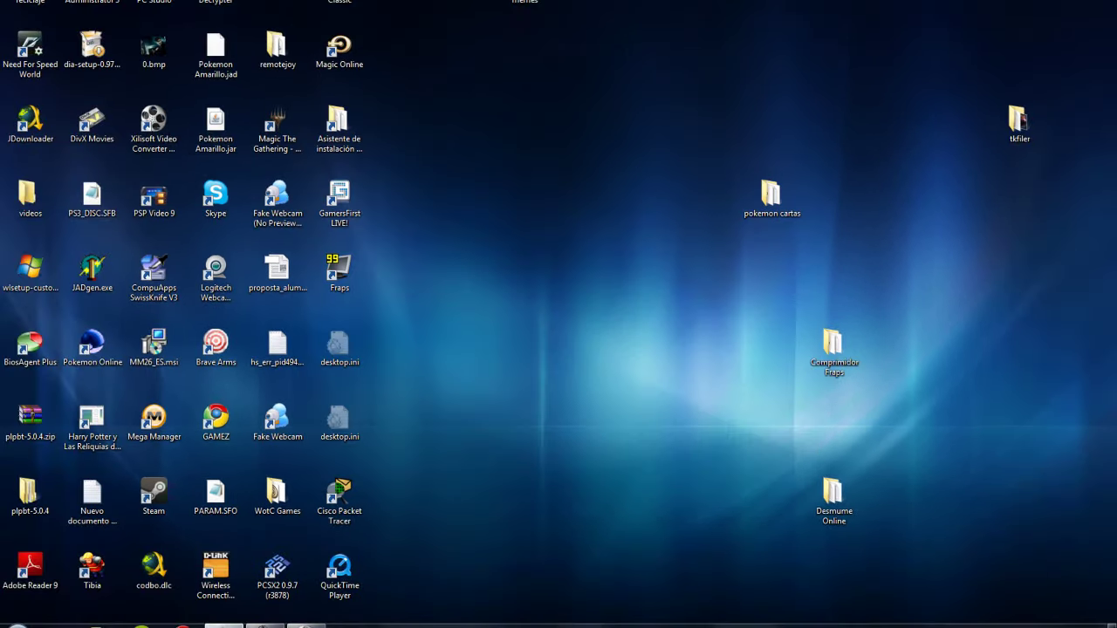
Write the note "Una vez el video listo, y convertido a AVI, abrimos el programa para convertirlo a 3d" in Notepad.
{"action": "type", "text": "Una vez el"}
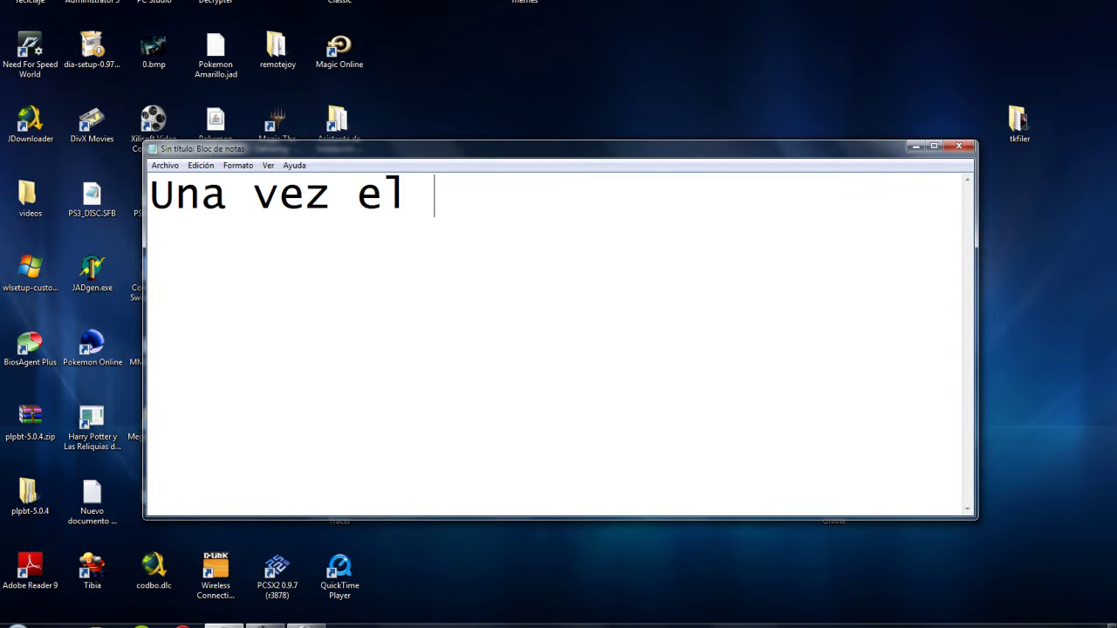
{"action": "type", "text": " video listo, y co"}
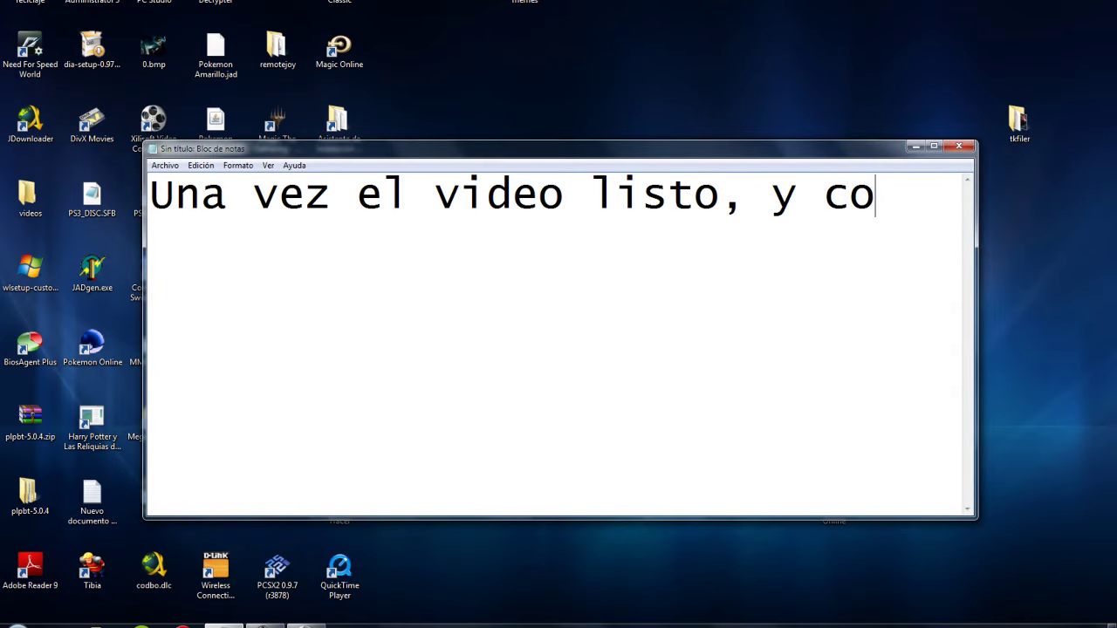
{"action": "type", "text": "nvertido a AVI"}
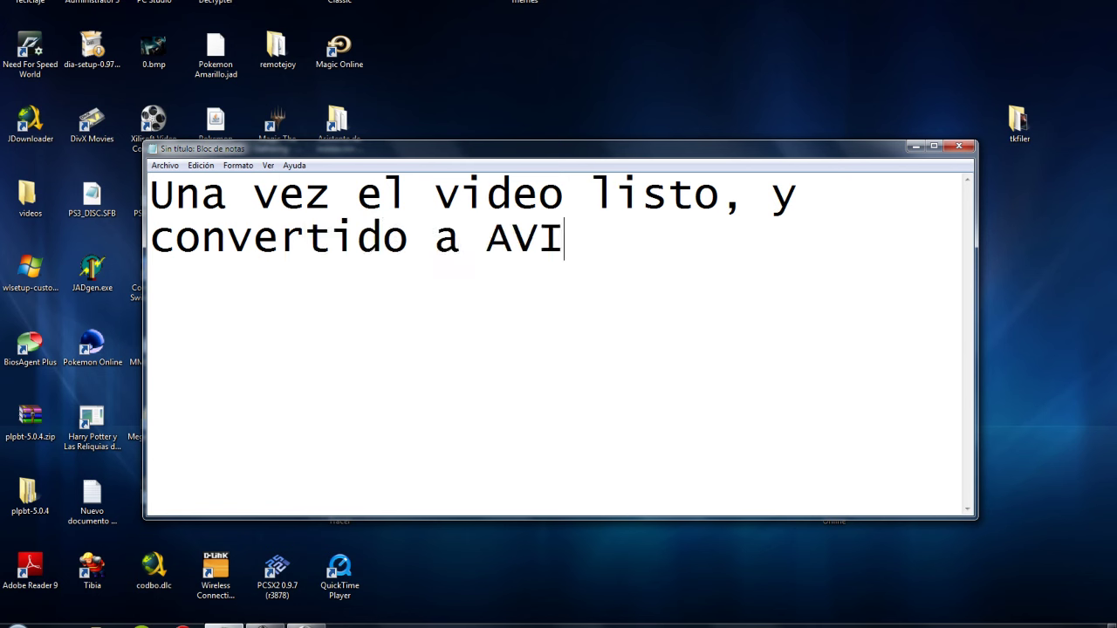
{"action": "type", "text": ", abrimos el prog"}
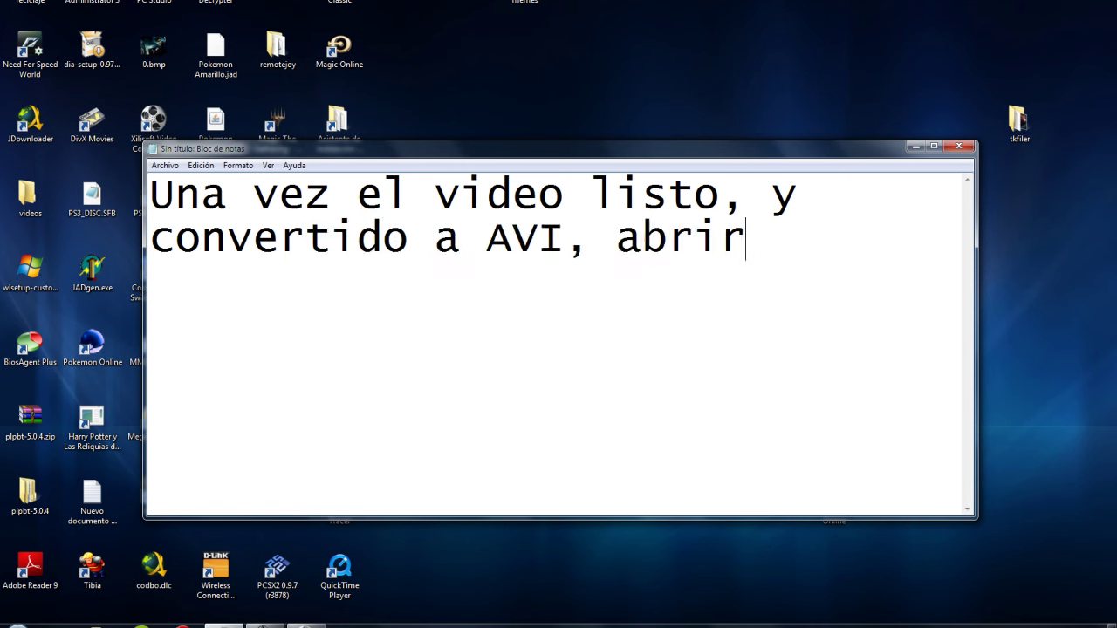
{"action": "type", "text": "rama"}
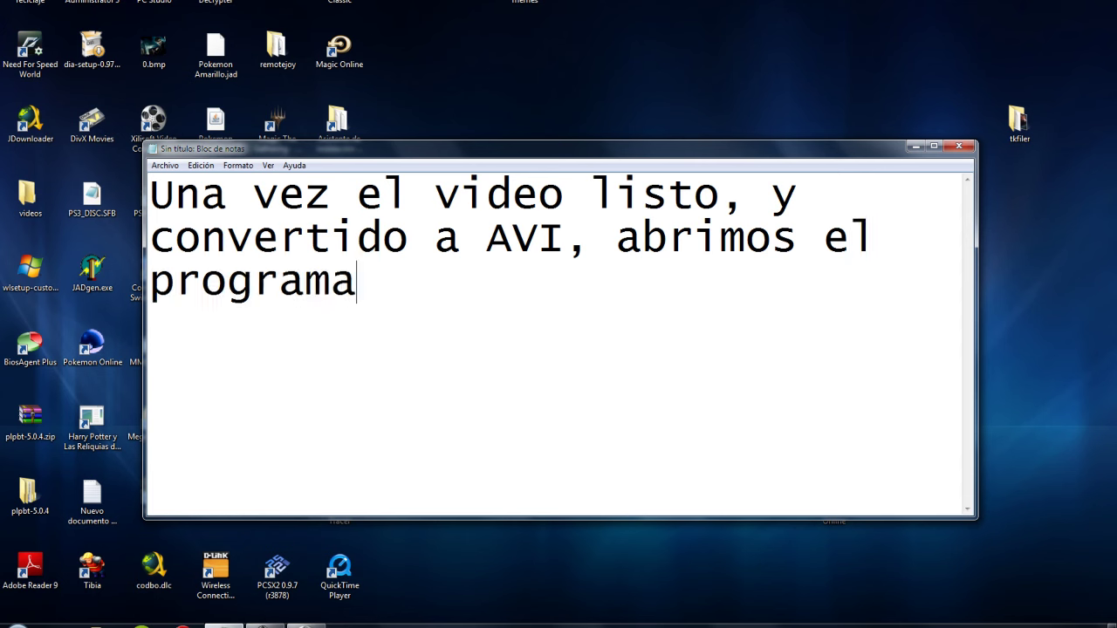
{"action": "type", "text": " para convertirlo a 3d"}
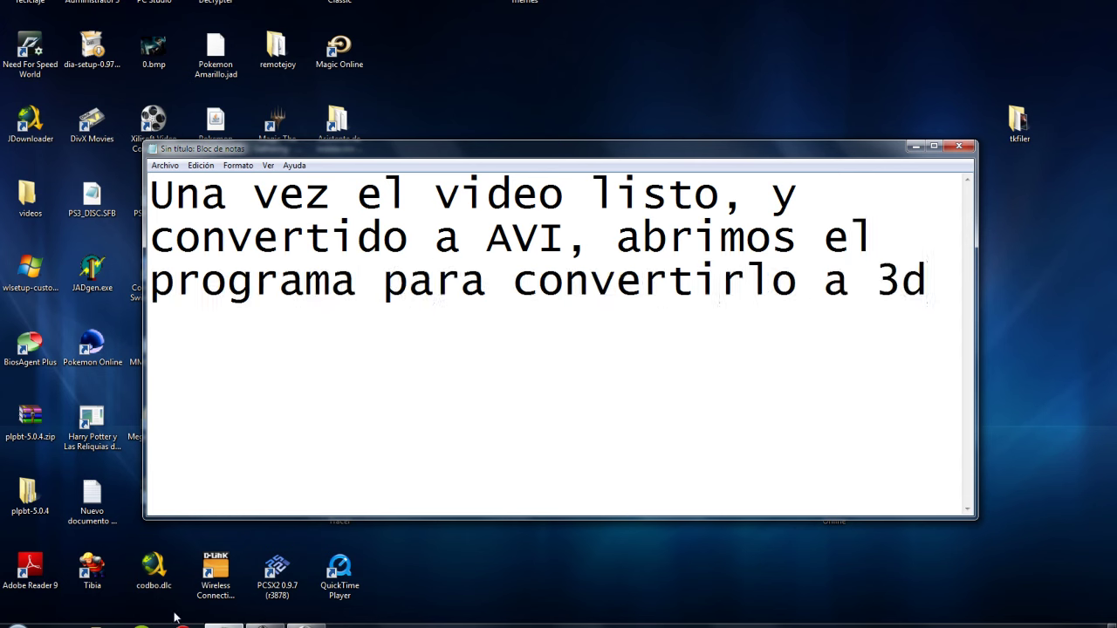
Open the downloaded archive Free_3D_Video_Maker_1.0.1_Portable.rar from the Chrome downloads.
{"action": "key", "text": "super"}
{"action": "left_click", "coordinate": [234, 466]}
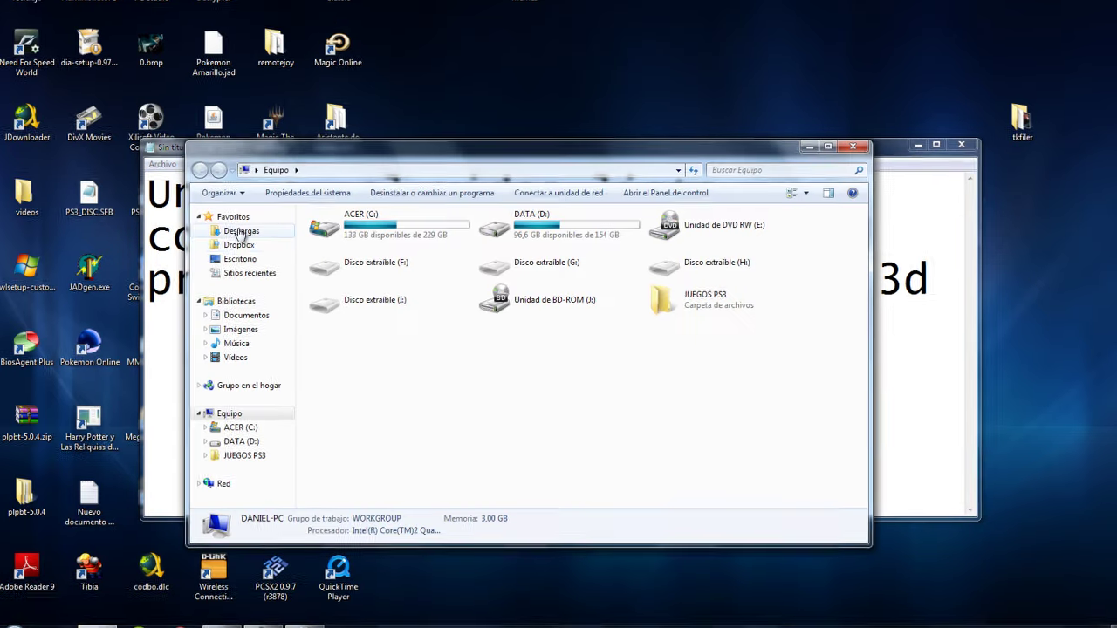
{"action": "left_click", "coordinate": [243, 234]}
{"action": "left_click", "coordinate": [847, 147]}
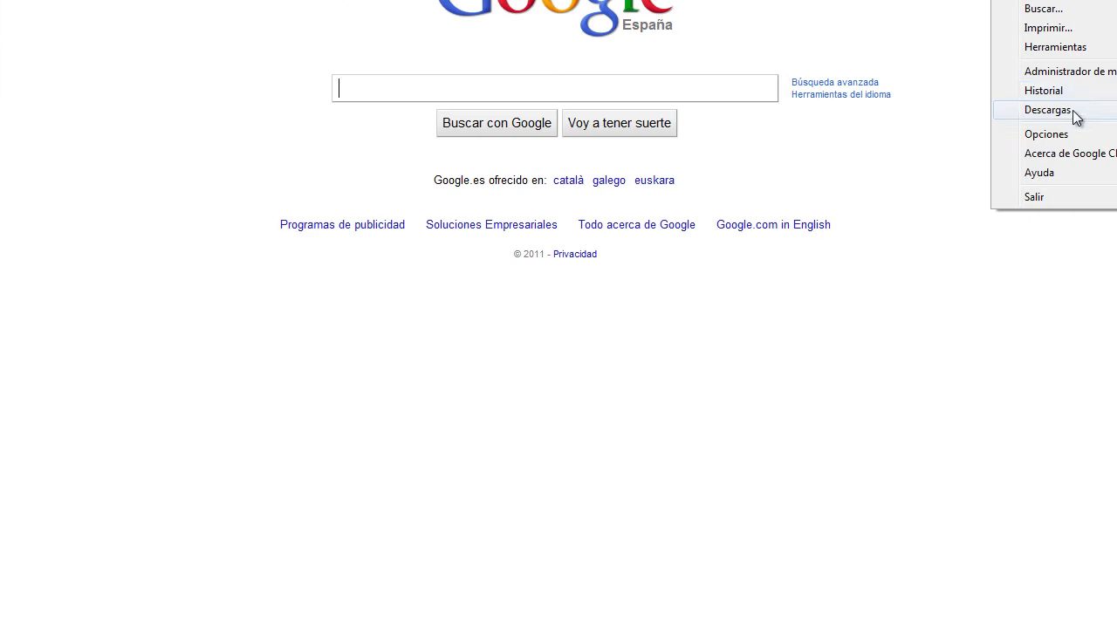
{"action": "left_click", "coordinate": [1073, 110]}
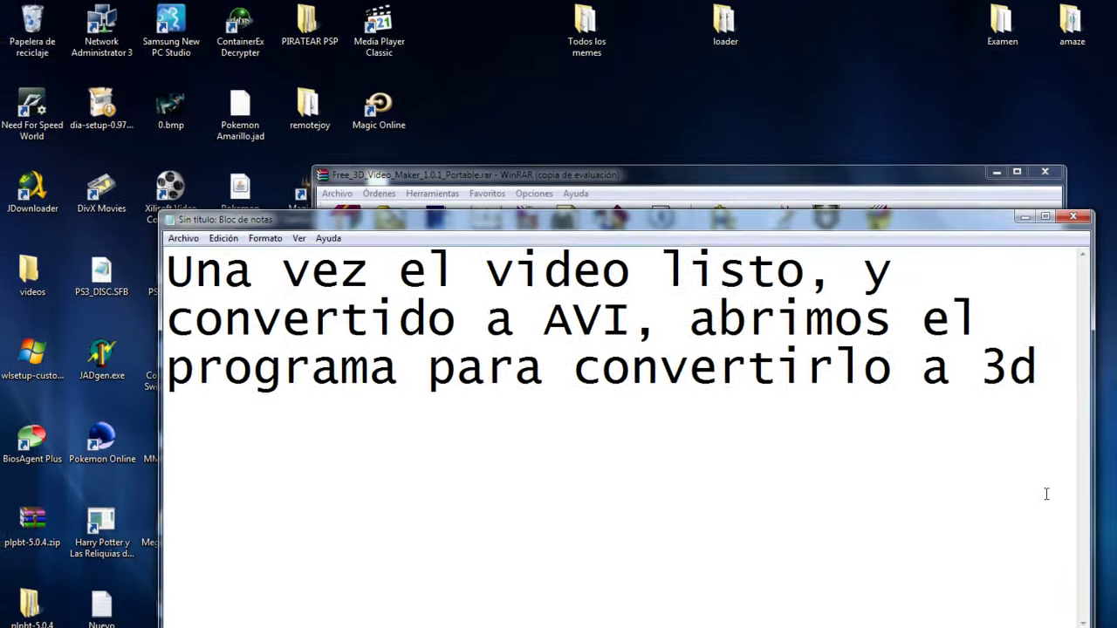
Replace the note's text with "porcierto el programa se llama FREE 3d VIDEO MAKER.".
{"action": "key", "text": "ctrl+a"}
{"action": "type", "text": "porcierto el "}
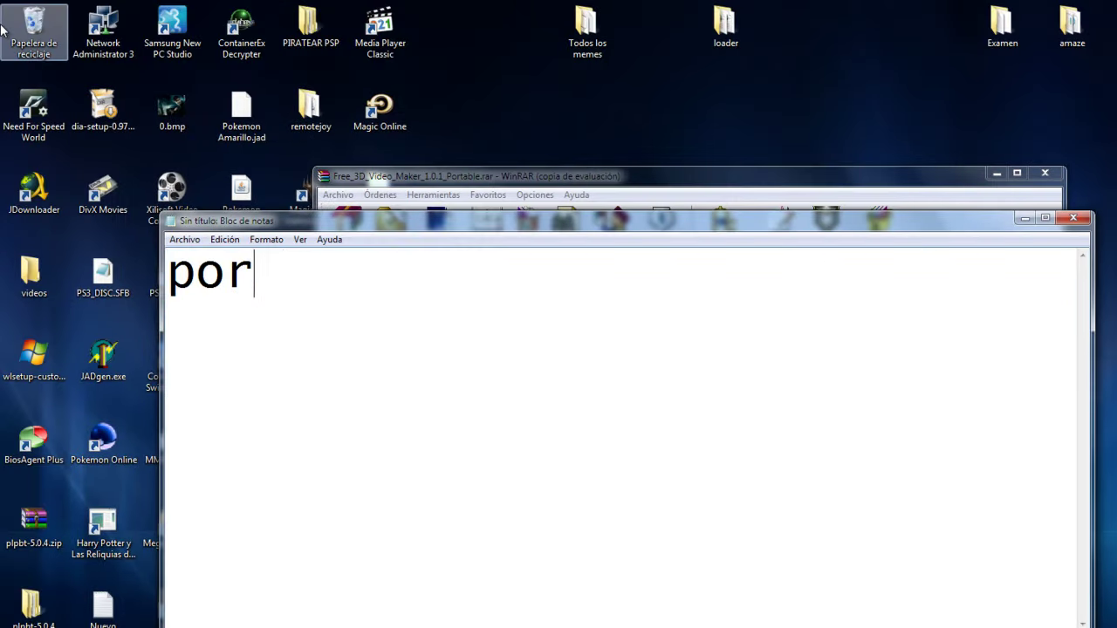
{"action": "type", "text": "programa se llama "}
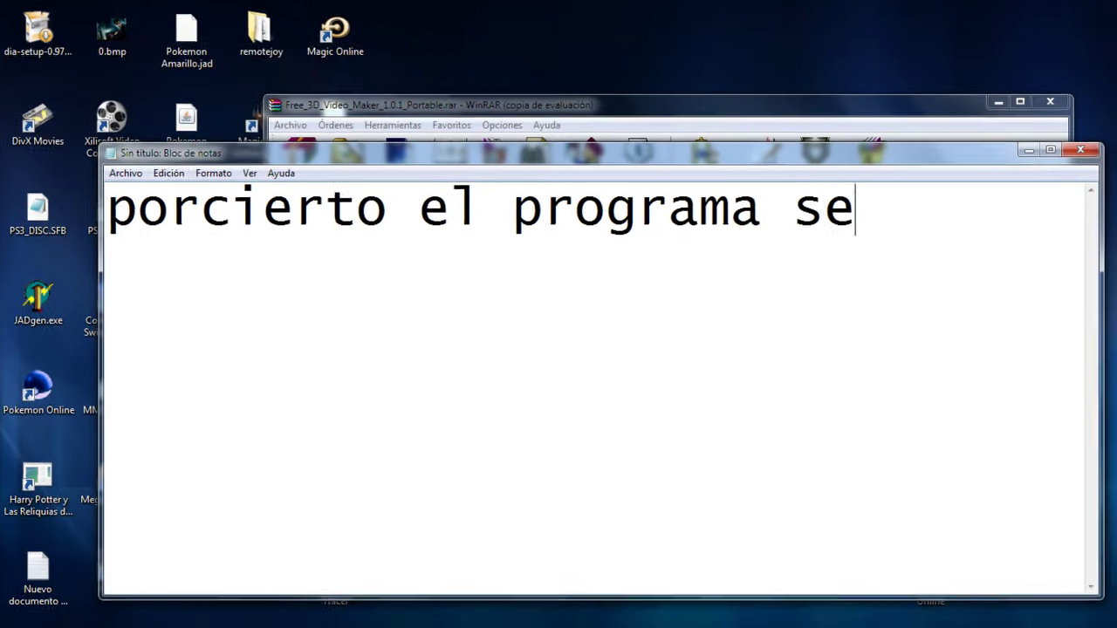
{"action": "type", "text": "FREE "}
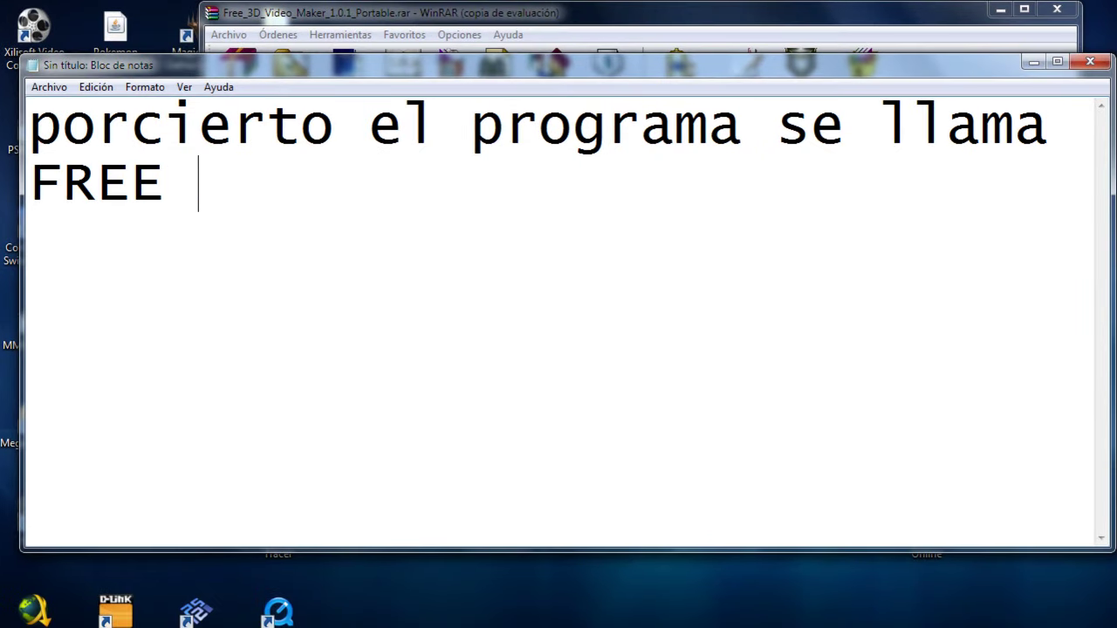
{"action": "type", "text": "3d VIDEO MAKER."}
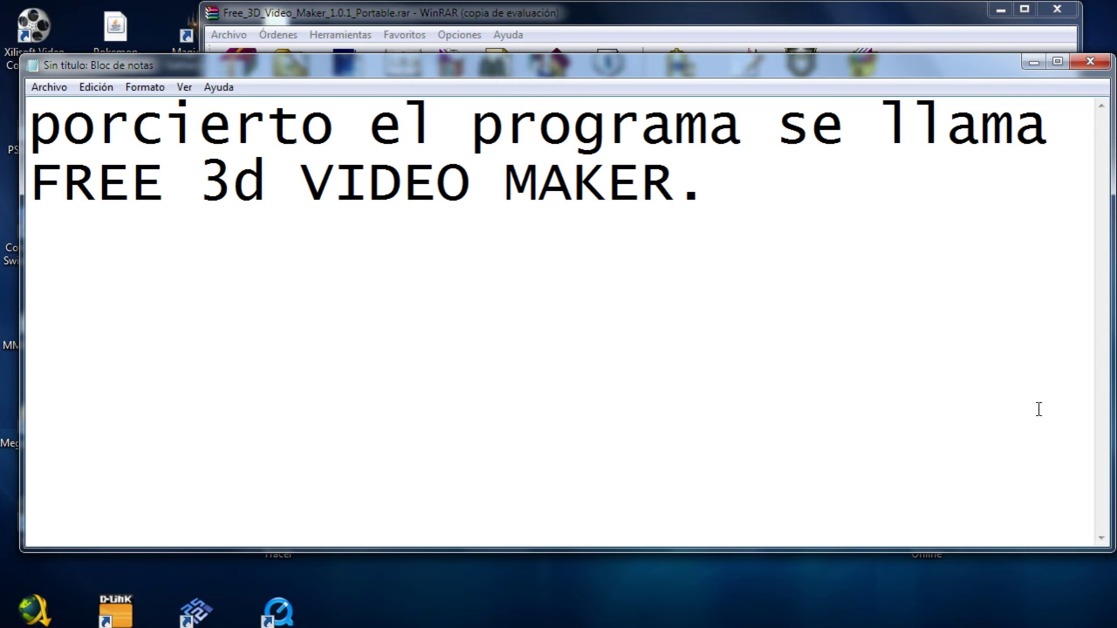
Clear the note and minimise Notepad to get back to the archive.
{"action": "key", "text": "ctrl+a"}
{"action": "key", "text": "Delete"}
{"action": "left_click", "coordinate": [1039, 64]}
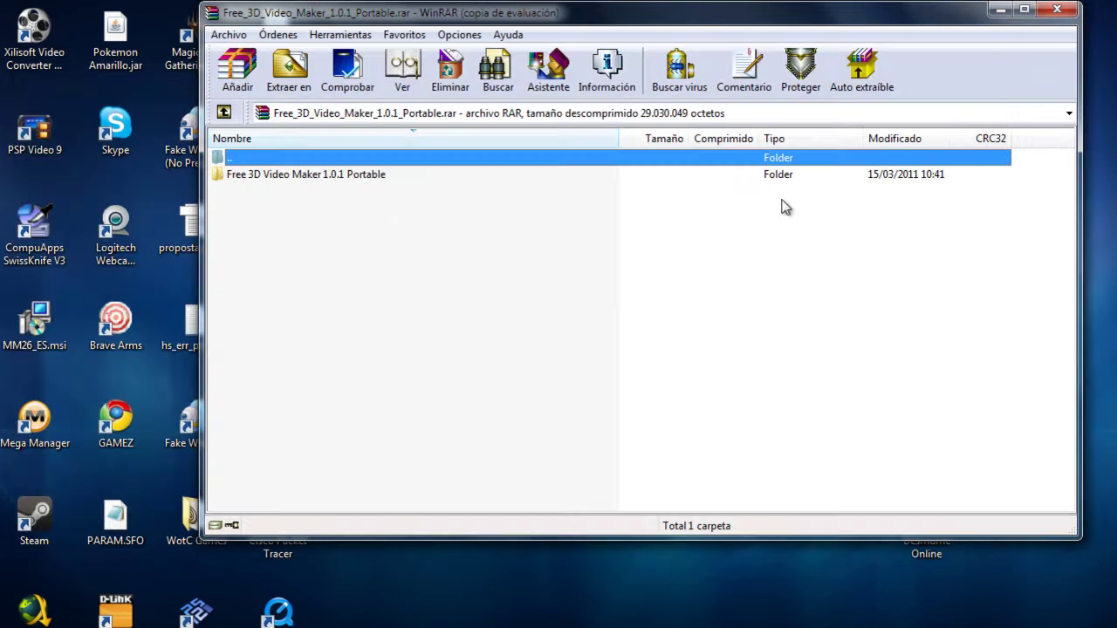
Launch Free 3D Video Maker.exe from the archive's portable folder, dismiss the codec warning and minimise the archive window.
{"action": "double_click", "coordinate": [369, 176]}
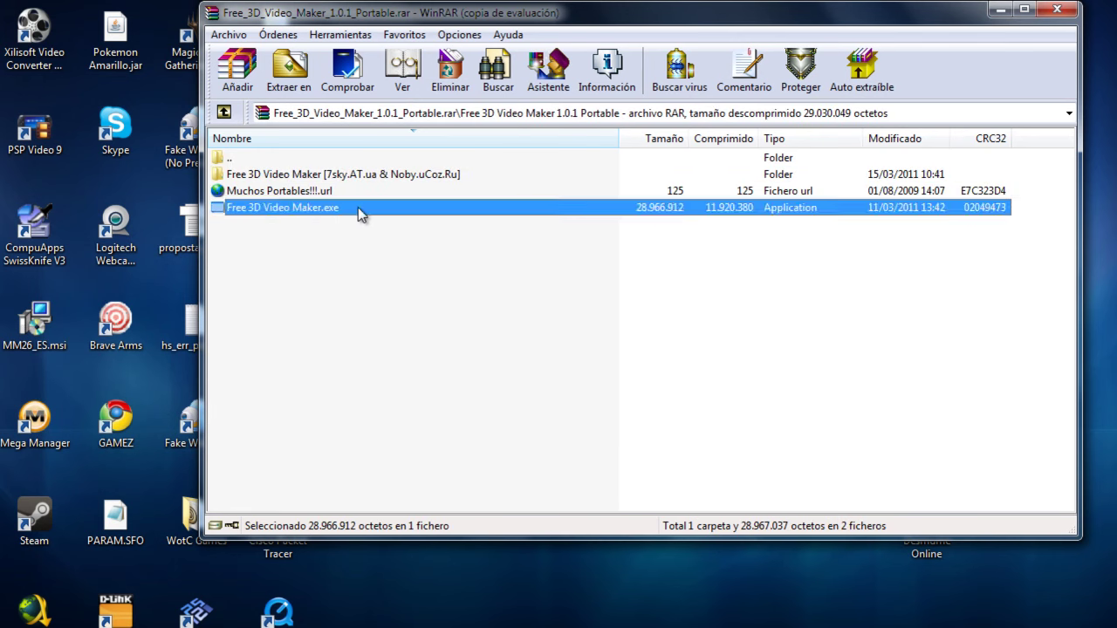
{"action": "double_click", "coordinate": [358, 207]}
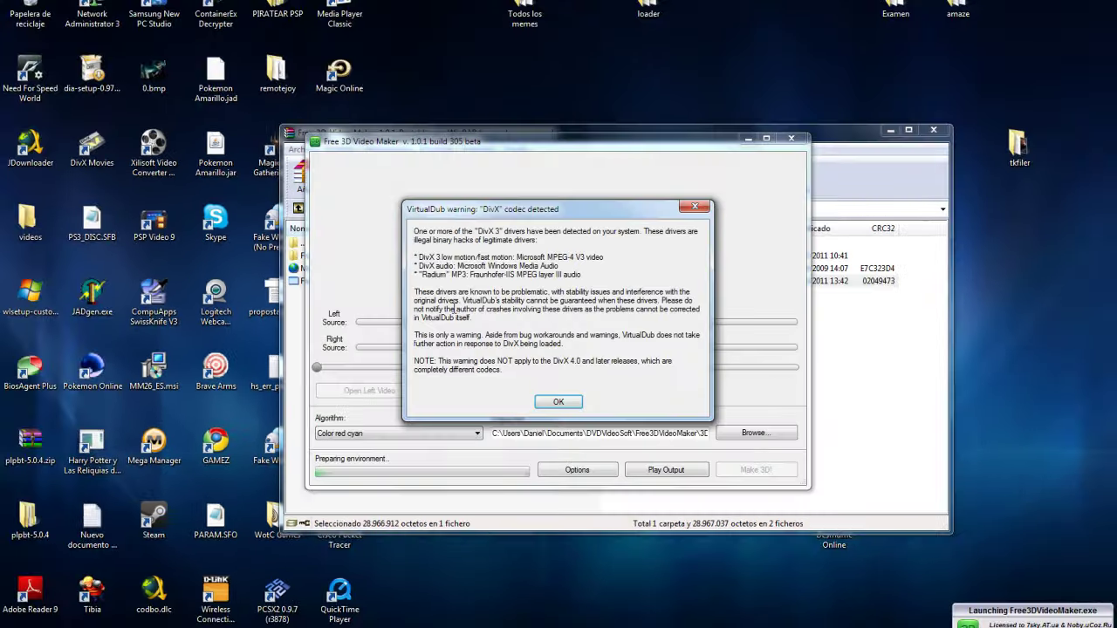
{"action": "left_click", "coordinate": [560, 404]}
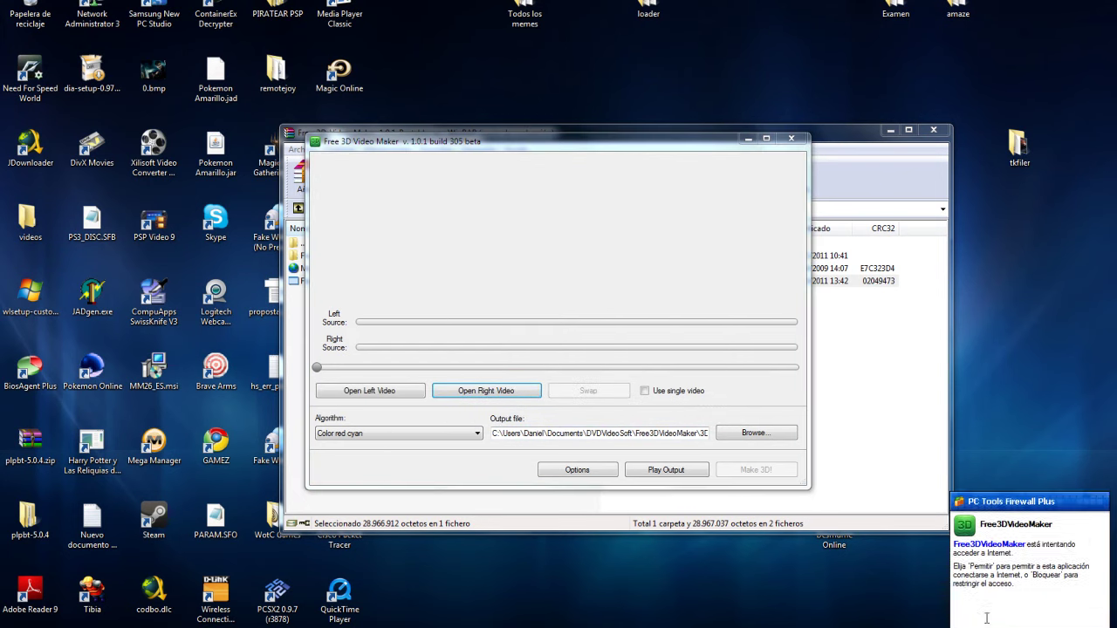
{"action": "left_click", "coordinate": [397, 394]}
{"action": "left_click", "coordinate": [604, 368]}
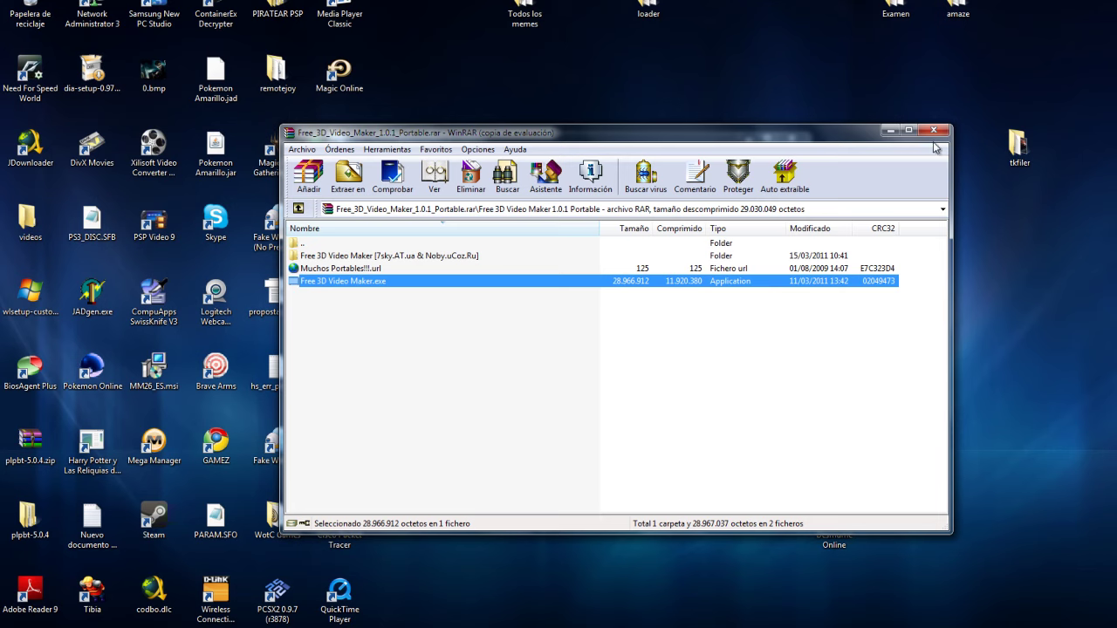
{"action": "left_click", "coordinate": [889, 130]}
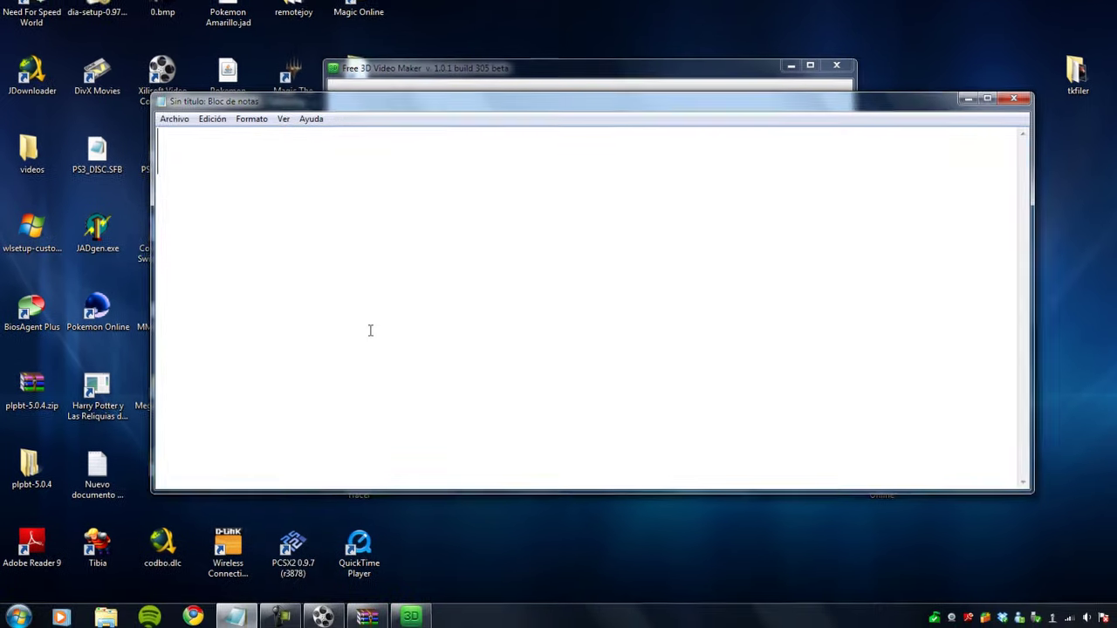
Reposition the empty Notepad window beside Free 3D Video Maker and write "Una vez abierto, le damos clik".
{"action": "left_click_drag", "start_coordinate": [365, 175], "coordinate": [399, 226]}
{"action": "left_click", "coordinate": [457, 70]}
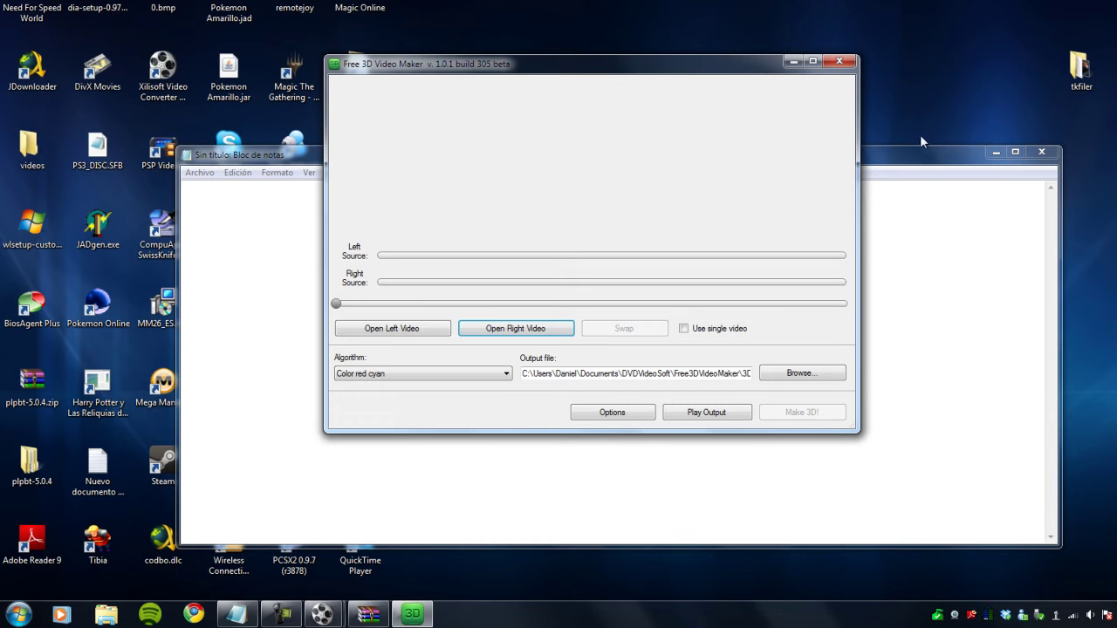
{"action": "left_click", "coordinate": [915, 164]}
{"action": "left_click_drag", "start_coordinate": [915, 165], "coordinate": [967, 169]}
{"action": "type", "text": "U"}
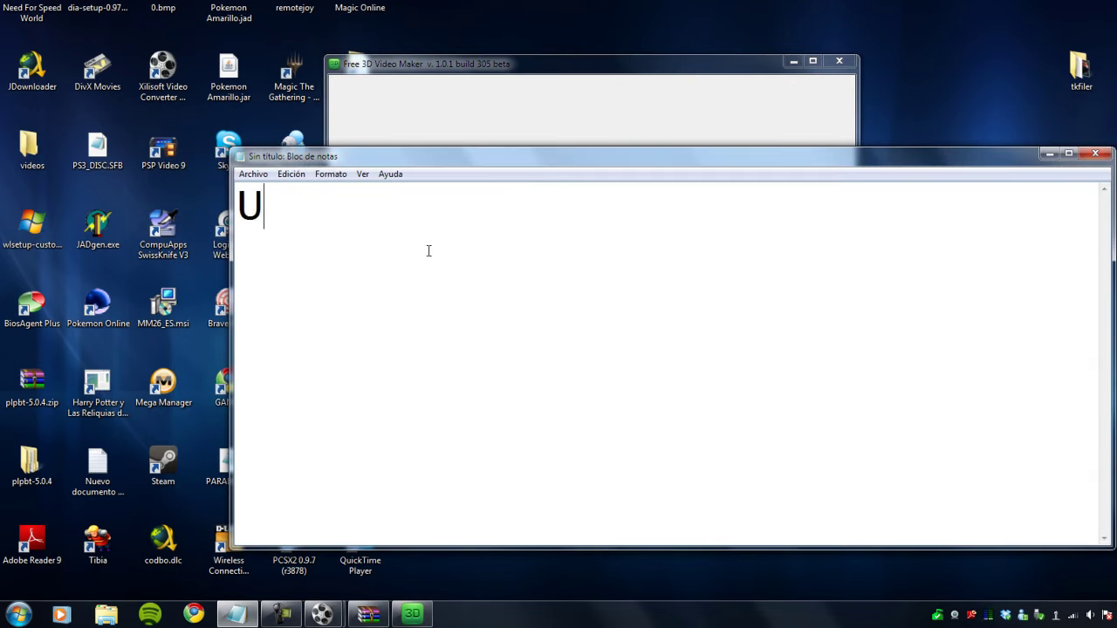
{"action": "type", "text": "na vez abierto, le"}
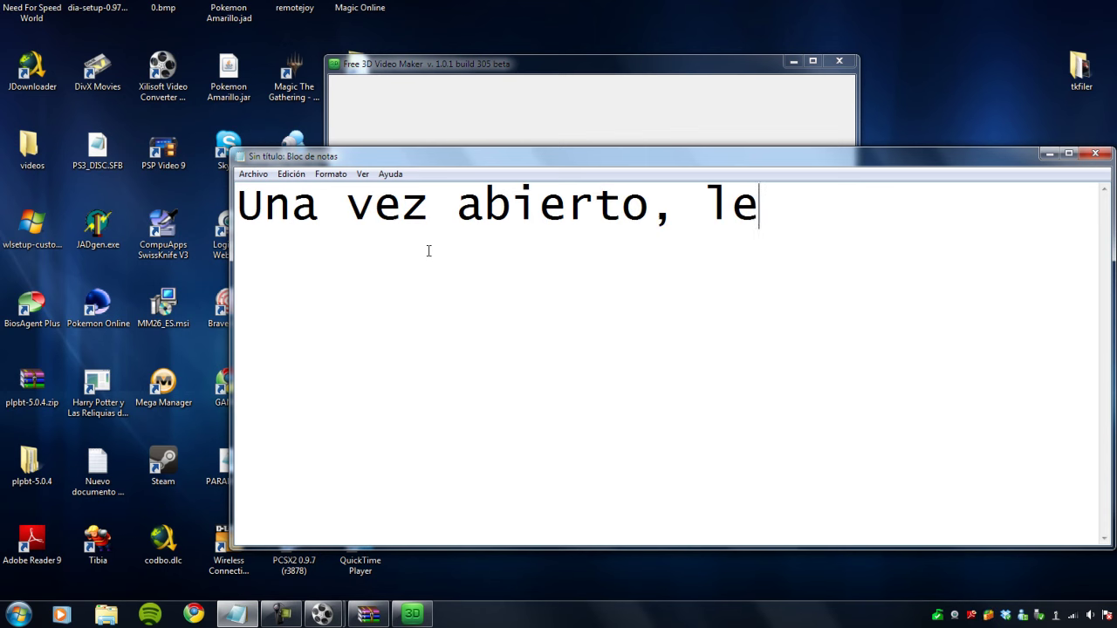
{"action": "type", "text": " damos clik"}
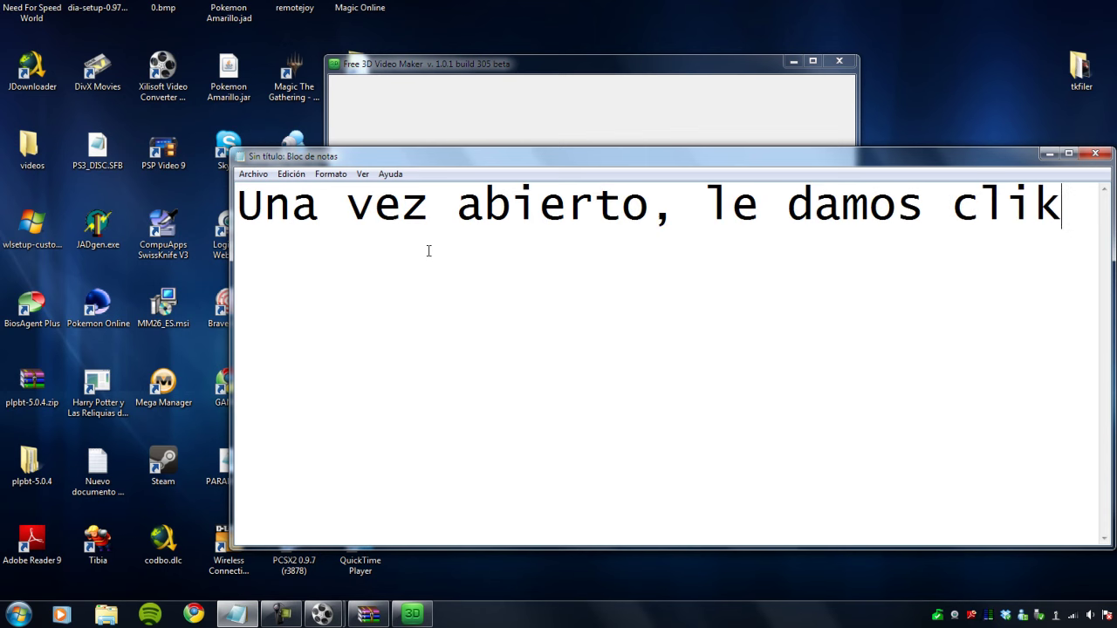
Move Notepad below the source video controls and decline adding the modified files to the archive.
{"action": "left_click_drag", "start_coordinate": [442, 161], "coordinate": [393, 406]}
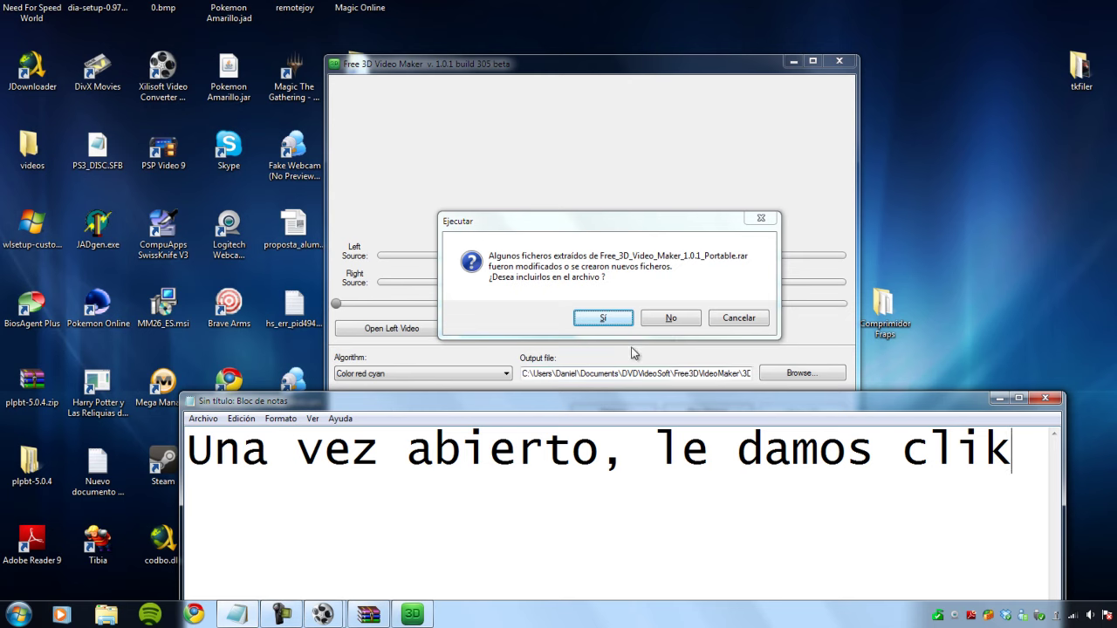
{"action": "left_click", "coordinate": [667, 317]}
{"action": "left_click_drag", "start_coordinate": [706, 409], "coordinate": [698, 415]}
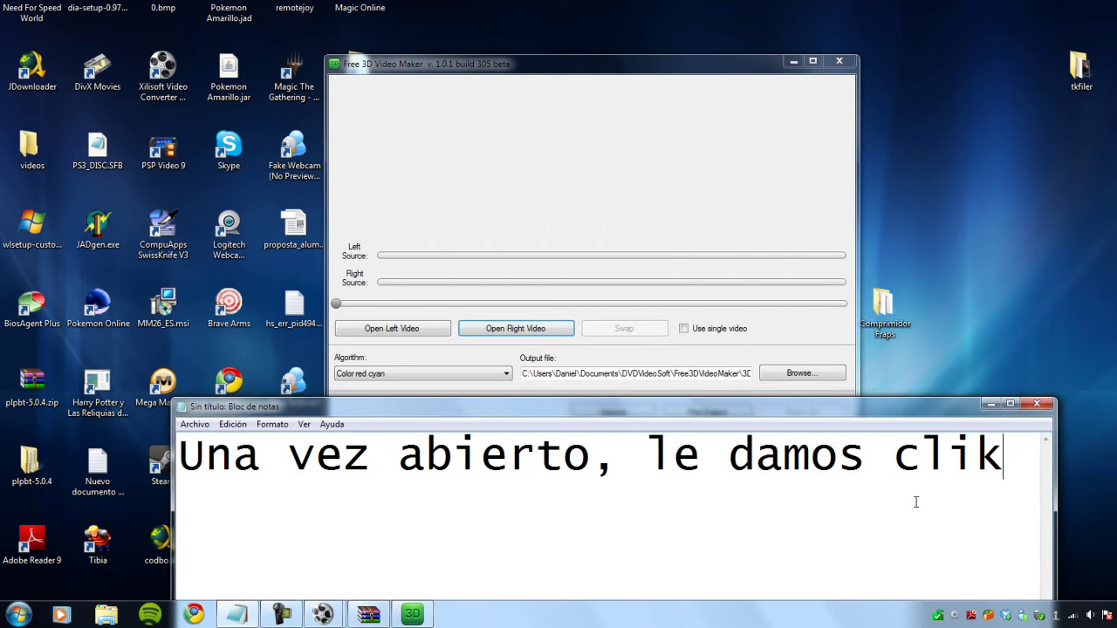
Complete the note with "a la opcion, USE A SINGLE VIDEO." and clear the whole text.
{"action": "type", "text": "a la opci"}
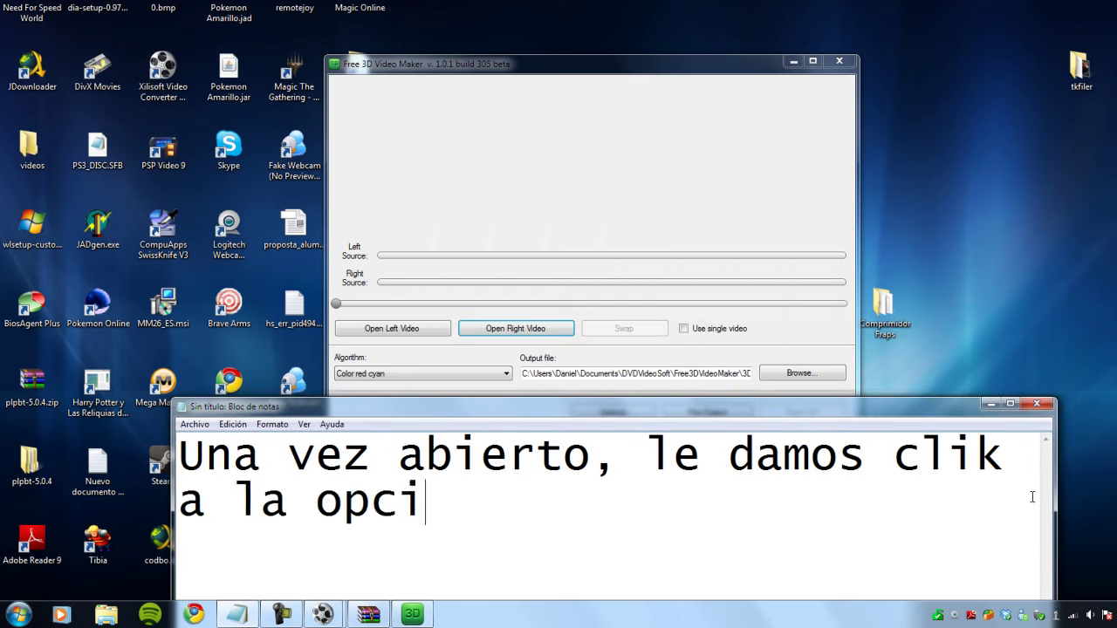
{"action": "type", "text": "on, USE A"}
{"action": "key", "text": "BackSpace"}
{"action": "type", "text": "A SINGLE VIDEO."}
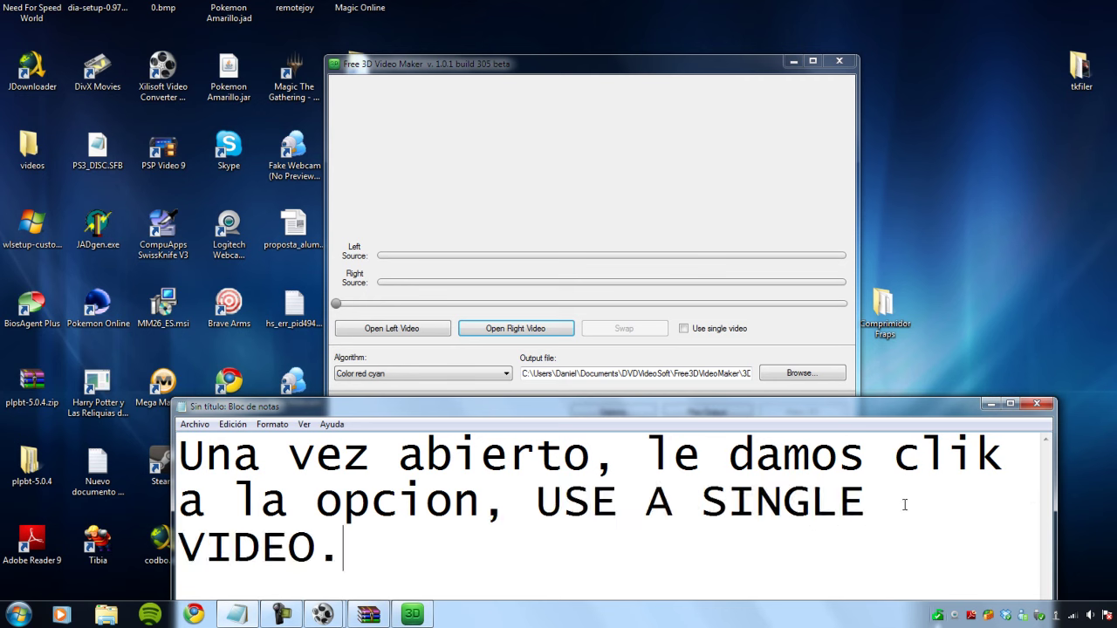
{"action": "key", "text": "ctrl+a"}
{"action": "key", "text": "BackSpace"}
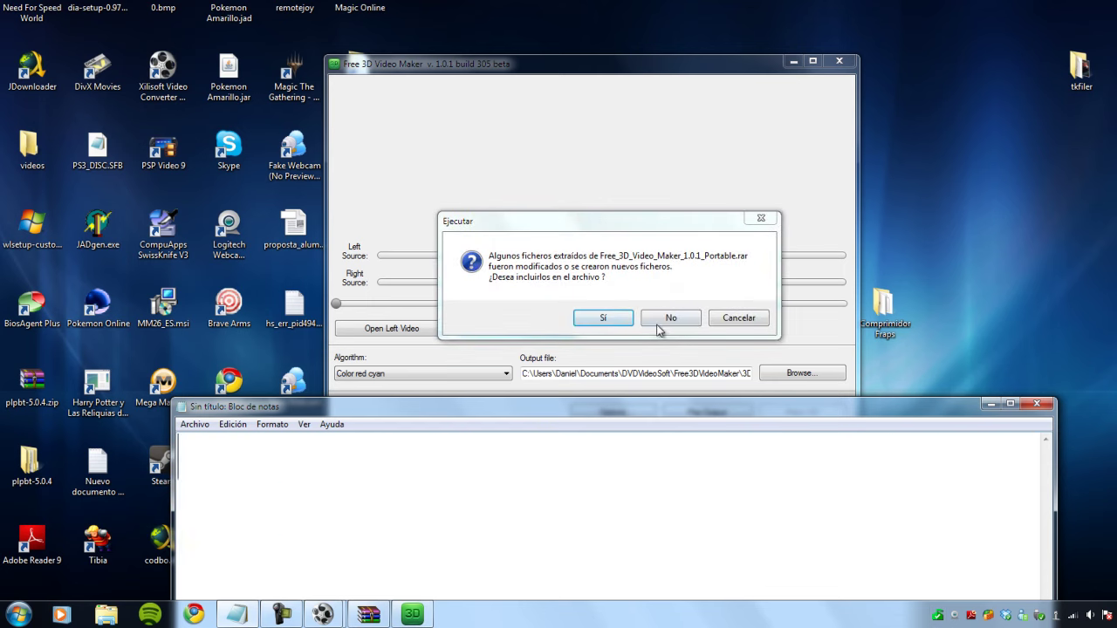
Dismiss the archive update prompt and enable the Use single video option in Free 3D Video Maker.
{"action": "left_click", "coordinate": [602, 318]}
{"action": "left_click", "coordinate": [685, 329]}
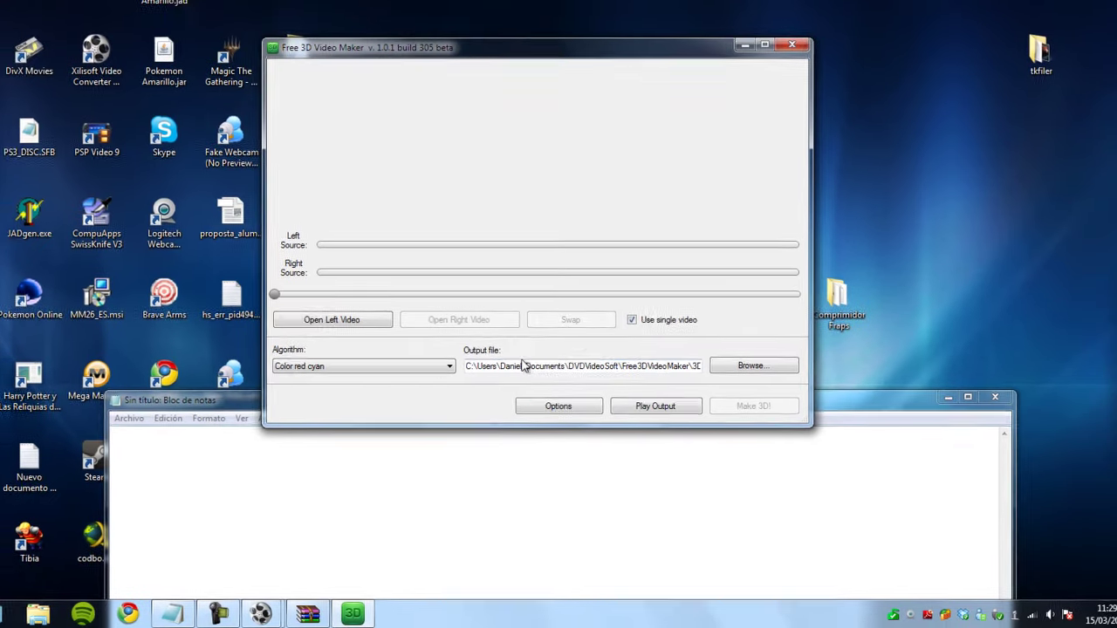
Write "Despues le damos a Open Left Video y seleccionames el video que hemos grabado." in Notepad and replace it with "D".
{"action": "left_click", "coordinate": [471, 501]}
{"action": "type", "text": "Despues"}
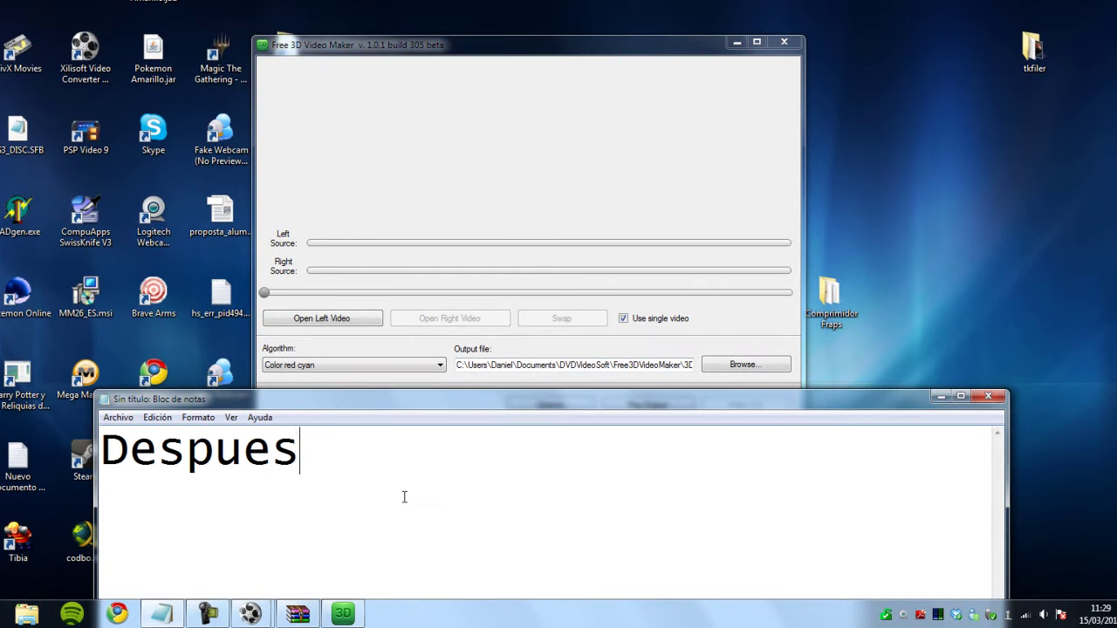
{"action": "type", "text": " le damos a O"}
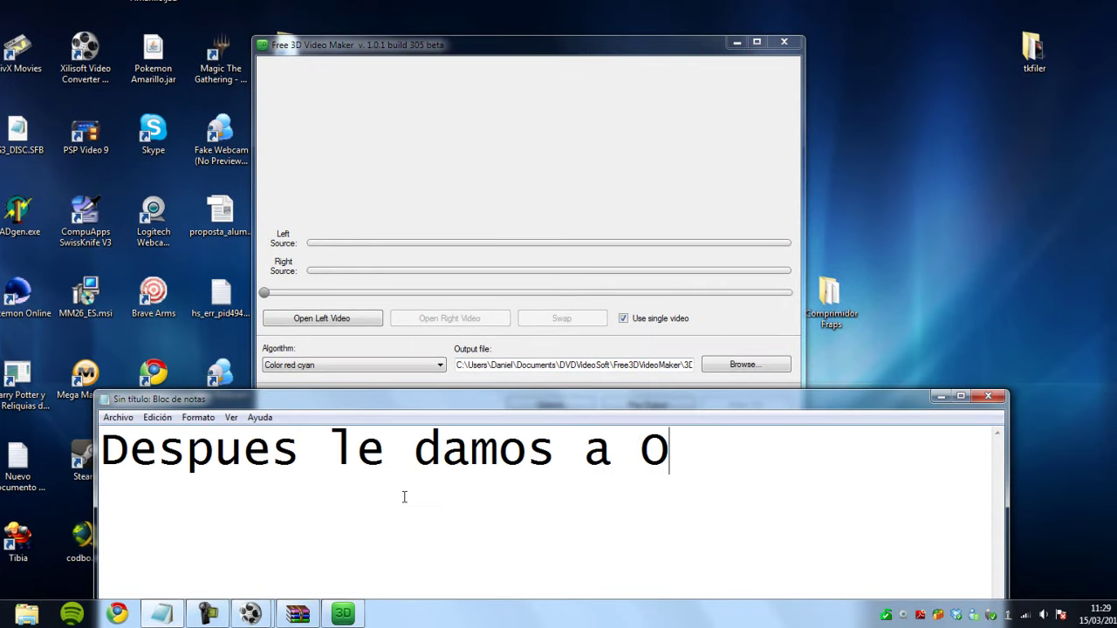
{"action": "type", "text": "pen Left vd"}
{"action": "key", "text": "BackSpace"}
{"action": "type", "text": "Video "}
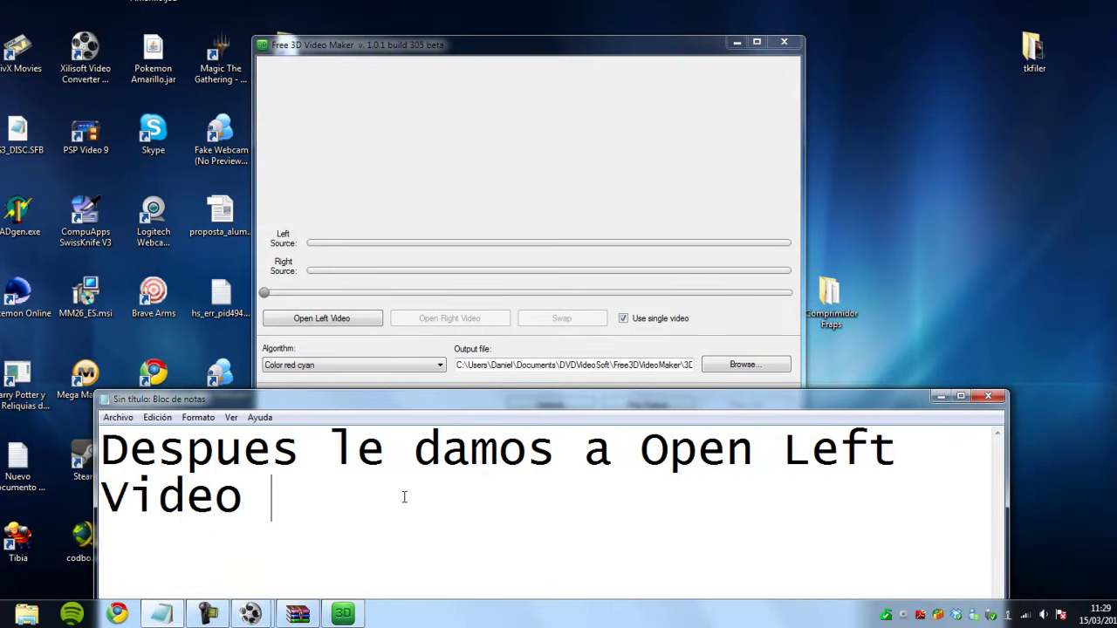
{"action": "type", "text": "y seleccion"}
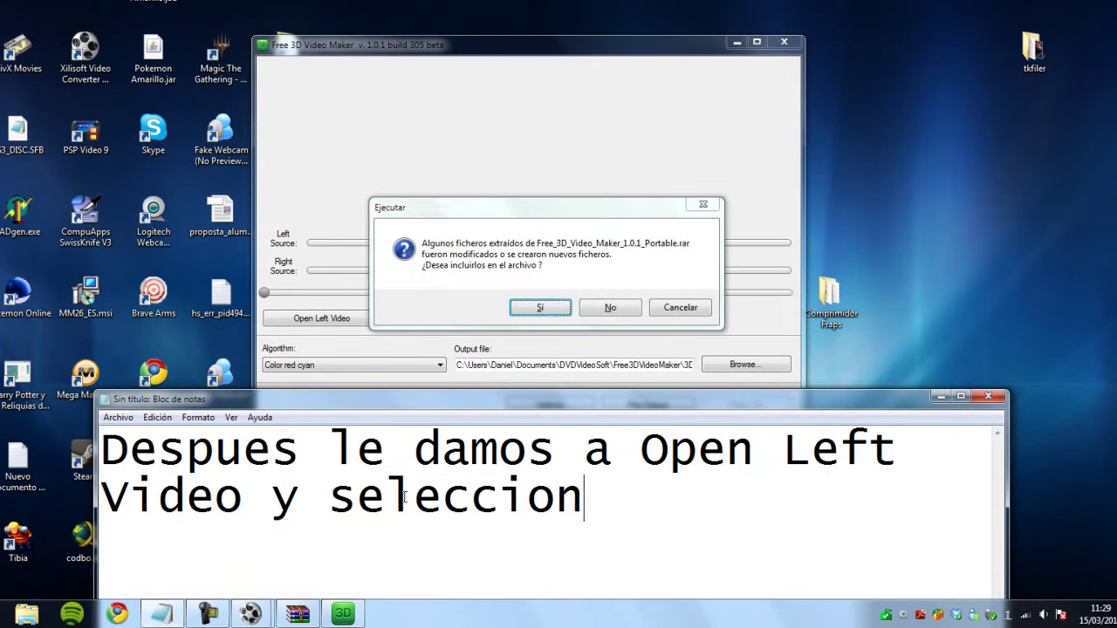
{"action": "type", "text": "ames el video"}
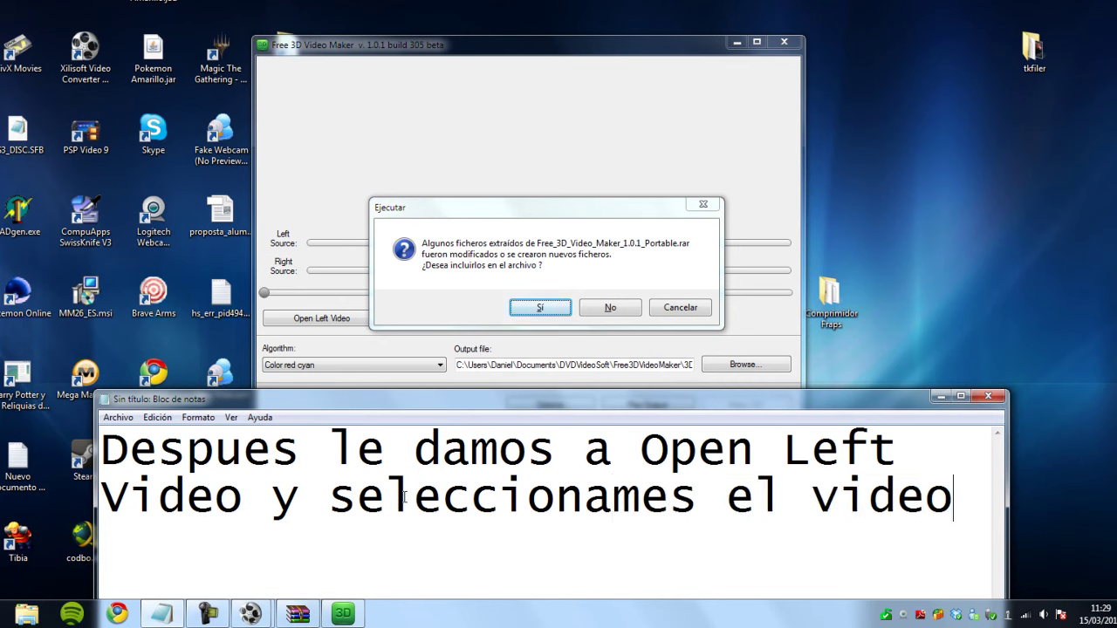
{"action": "type", "text": " que hemos grabado."}
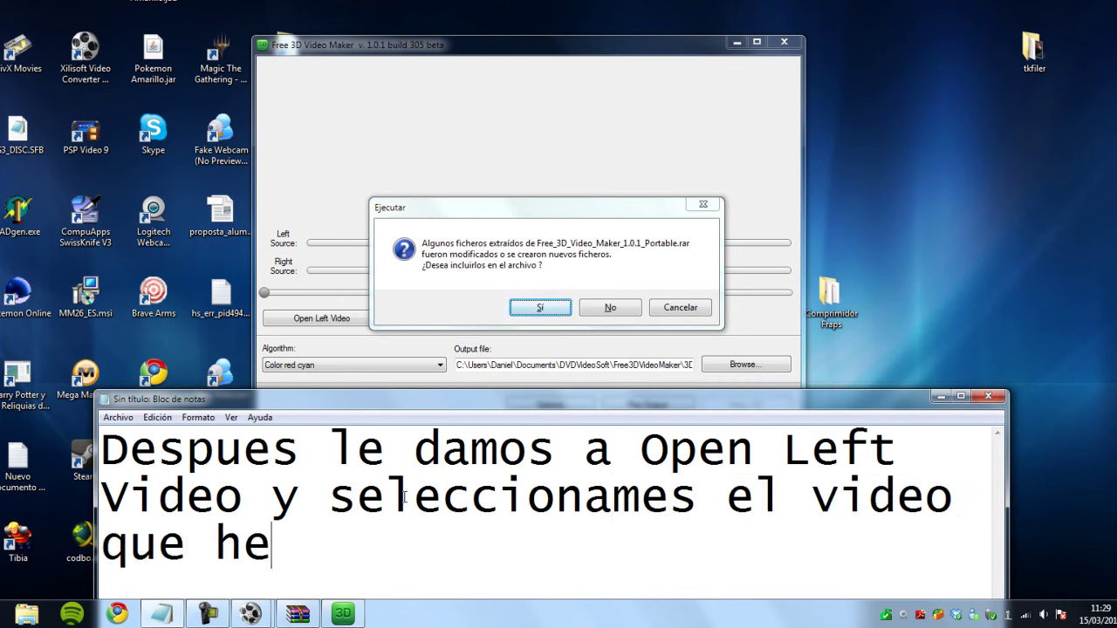
{"action": "key", "text": "ctrl+a"}
{"action": "type", "text": "D"}
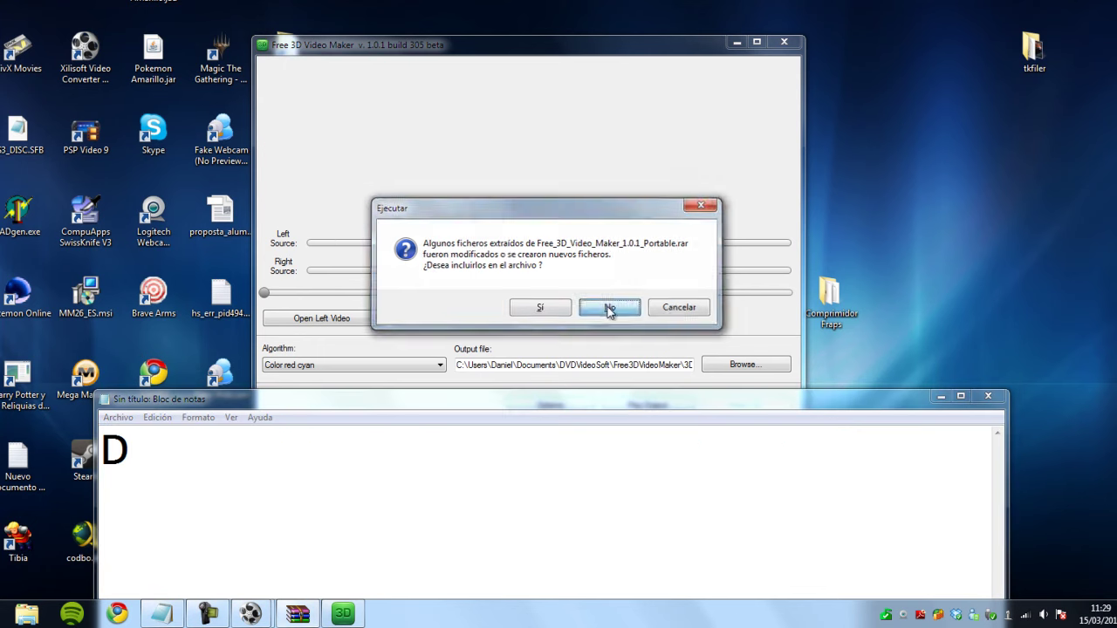
Decline the archive update prompt and load the recorded webcam video from the Videos library as the left video.
{"action": "left_click", "coordinate": [610, 307]}
{"action": "left_click", "coordinate": [338, 321]}
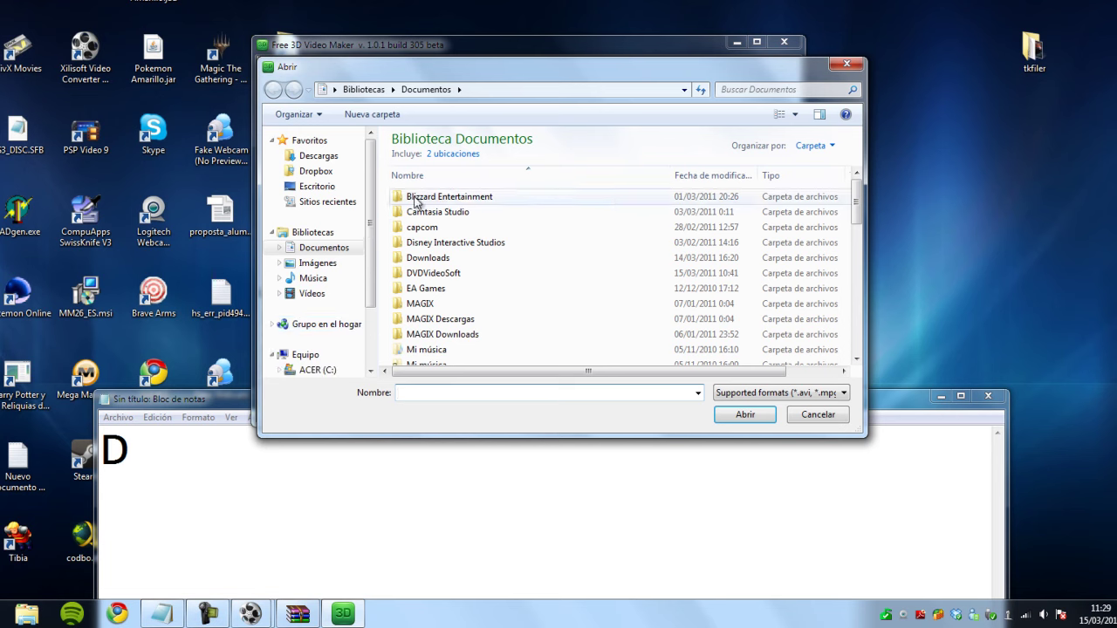
{"action": "left_click", "coordinate": [312, 294]}
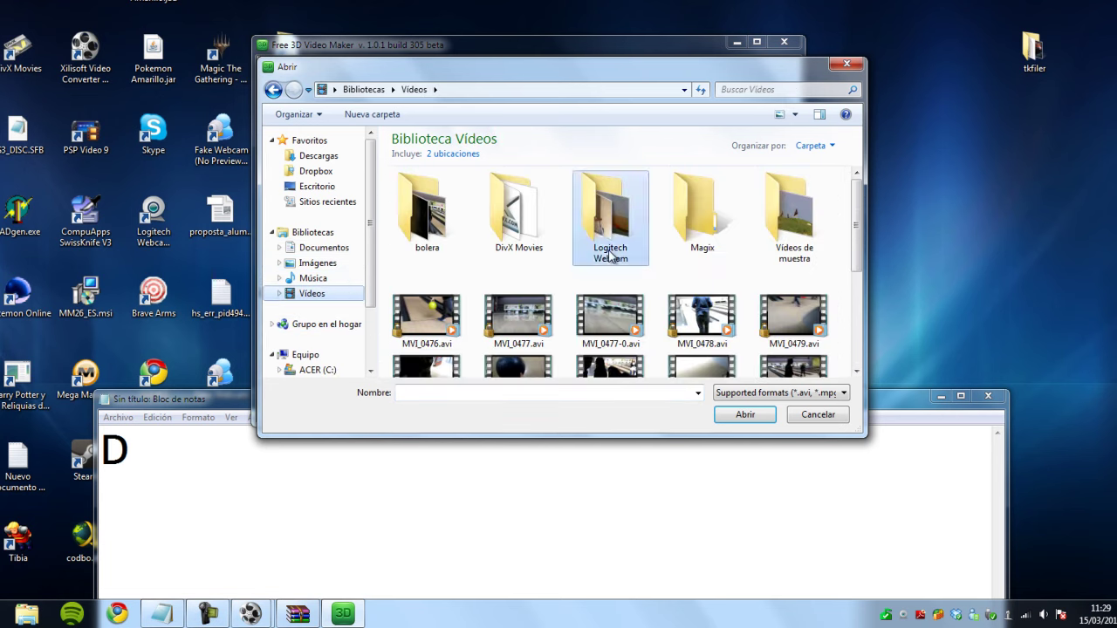
{"action": "double_click", "coordinate": [611, 252]}
{"action": "key", "text": "BackSpace"}
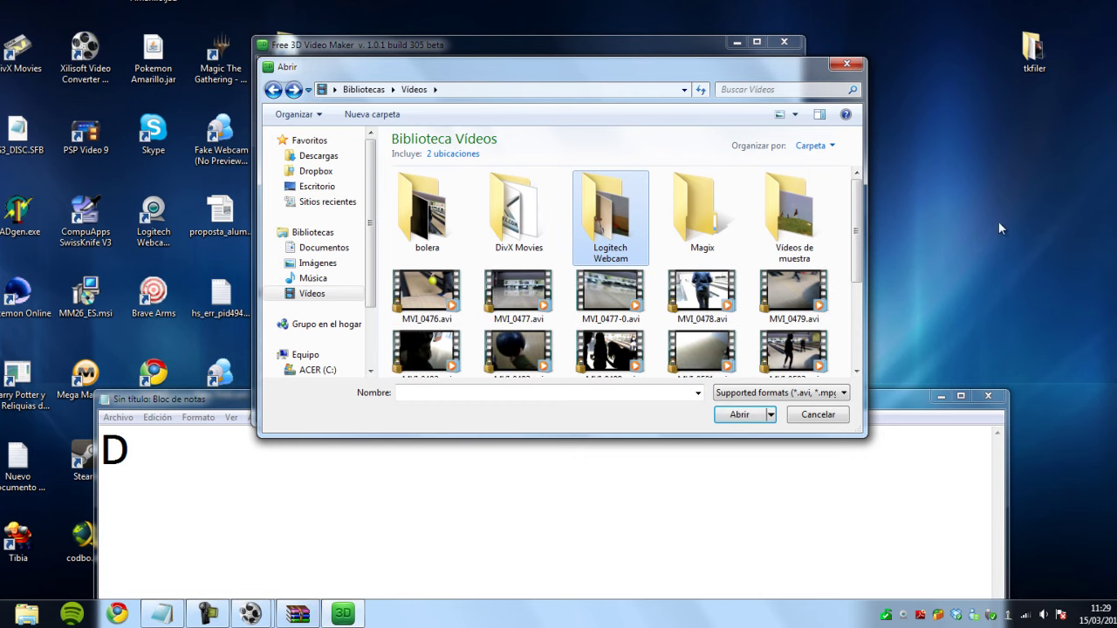
{"action": "left_click_drag", "start_coordinate": [856, 228], "coordinate": [854, 310]}
{"action": "left_click", "coordinate": [627, 346]}
{"action": "double_click", "coordinate": [628, 345]}
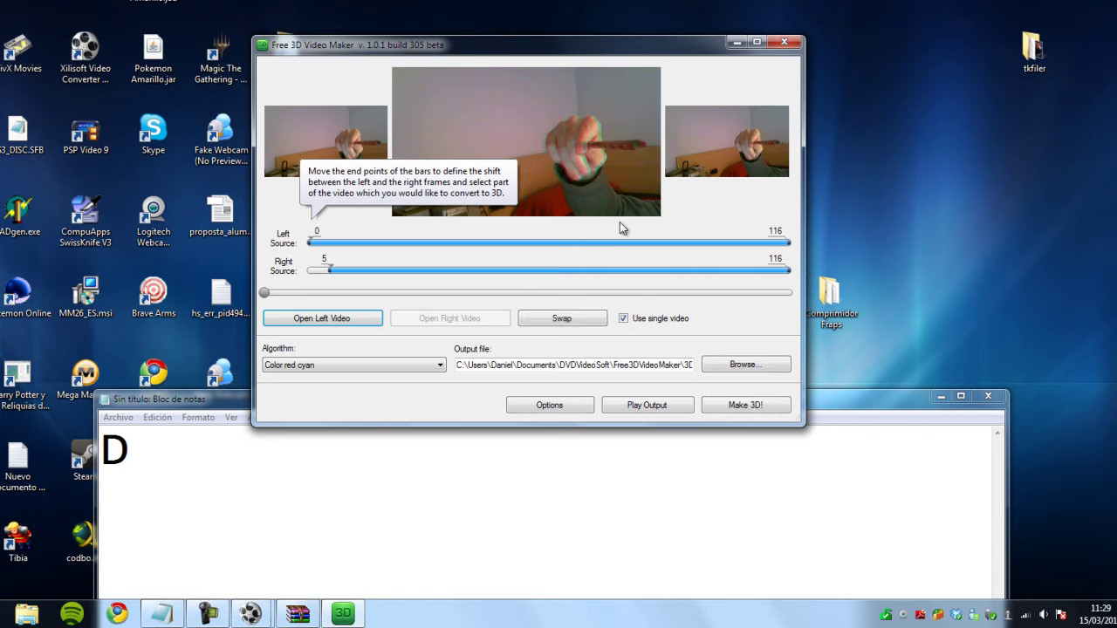
Move Notepad below the source bars and replace its text with 'Ahora seleccionamos el retraso de video que queremos para el "right video"'.
{"action": "left_click", "coordinate": [439, 462]}
{"action": "left_click_drag", "start_coordinate": [335, 405], "coordinate": [436, 347]}
{"action": "key", "text": "ctrl+e"}
{"action": "type", "text": "Ahora sele"}
{"action": "key", "text": "BackSpace"}
{"action": "key", "text": "BackSpace"}
{"action": "type", "text": "se"}
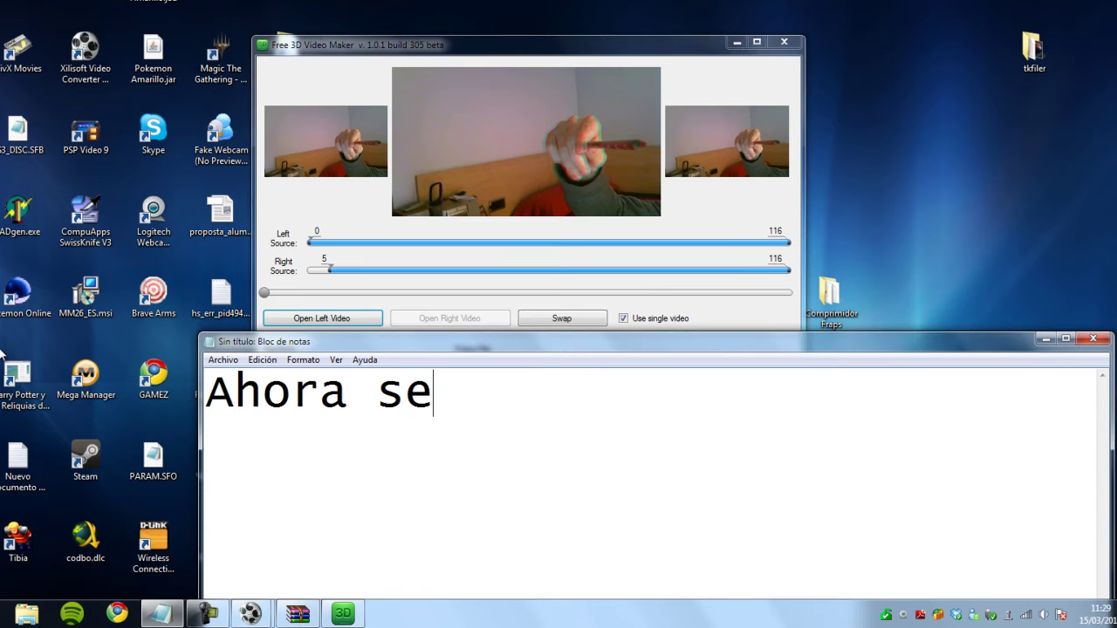
{"action": "type", "text": "leccionamos el retr"}
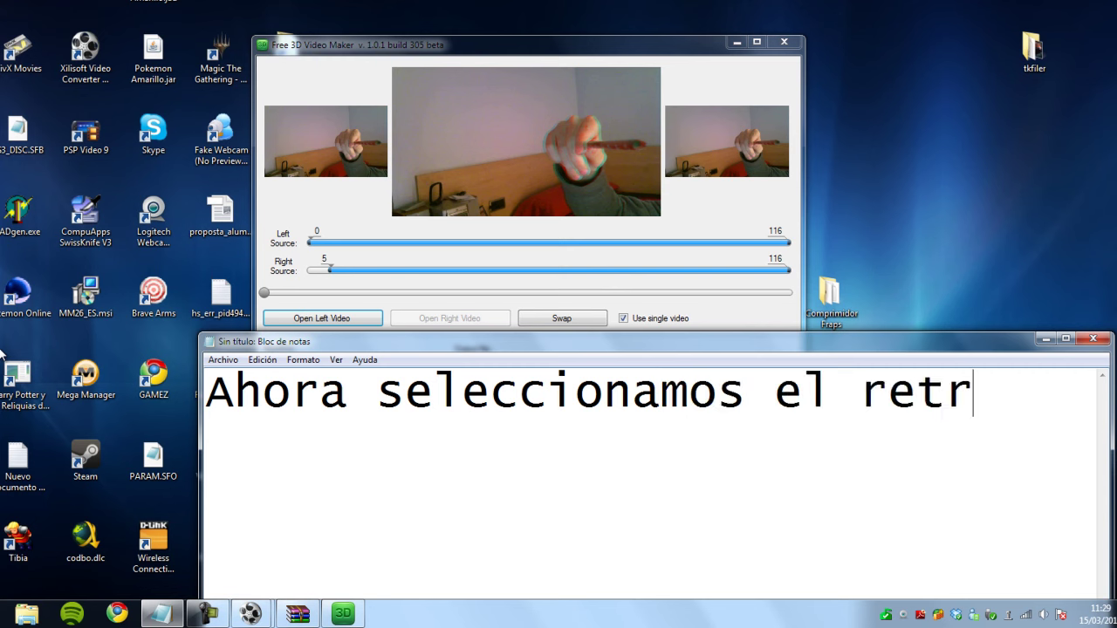
{"action": "type", "text": "aso de video que"}
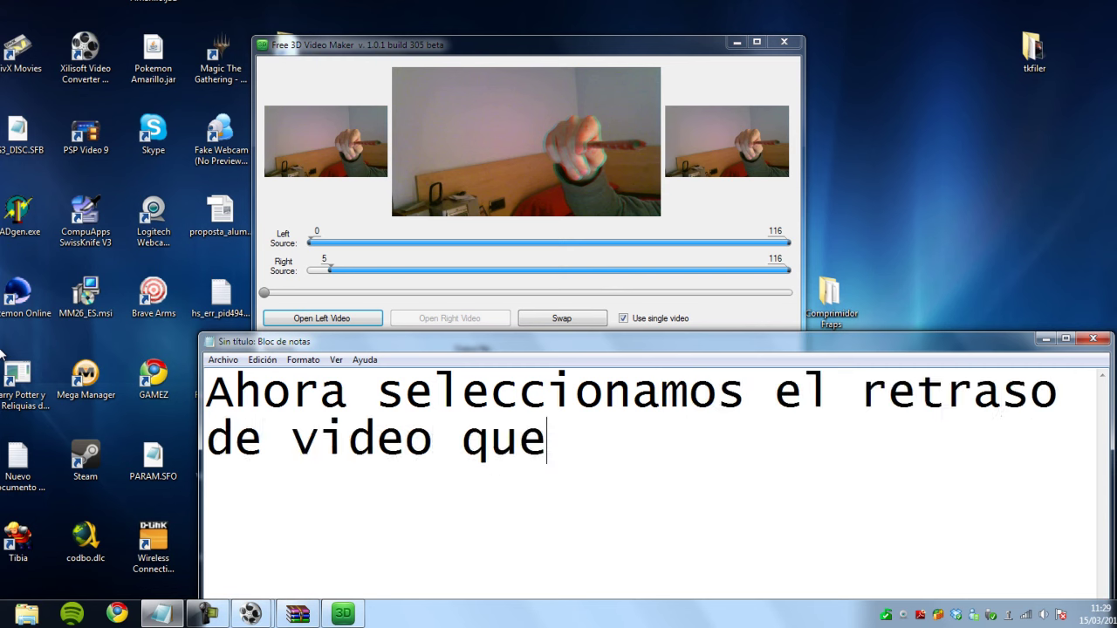
{"action": "type", "text": " queremos para e"}
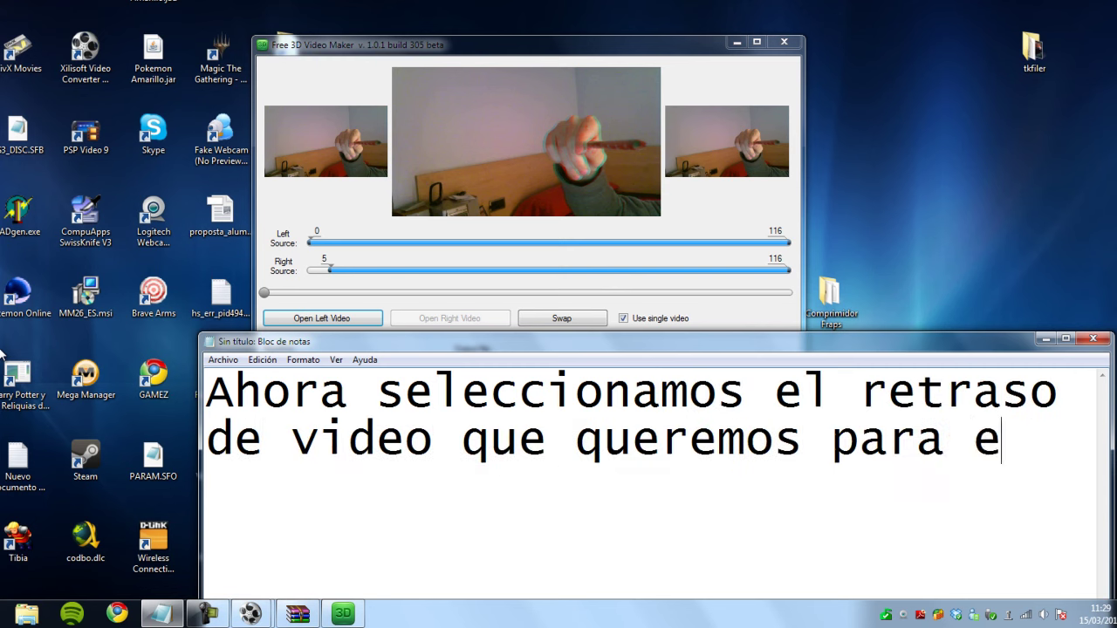
{"action": "type", "text": "l \"right video"}
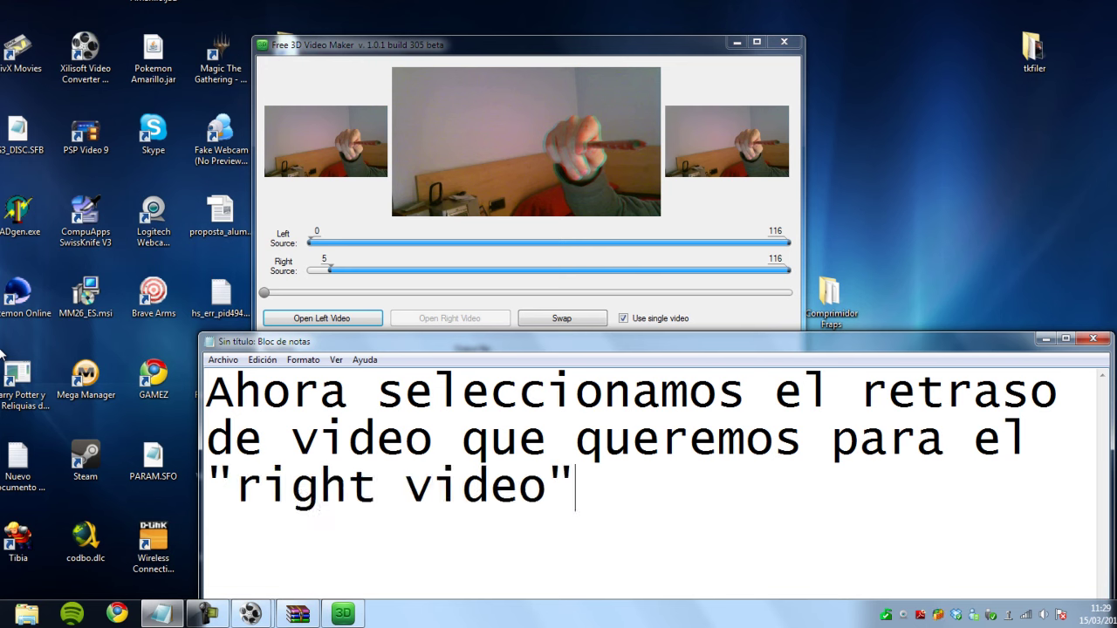
{"action": "type", "text": "\""}
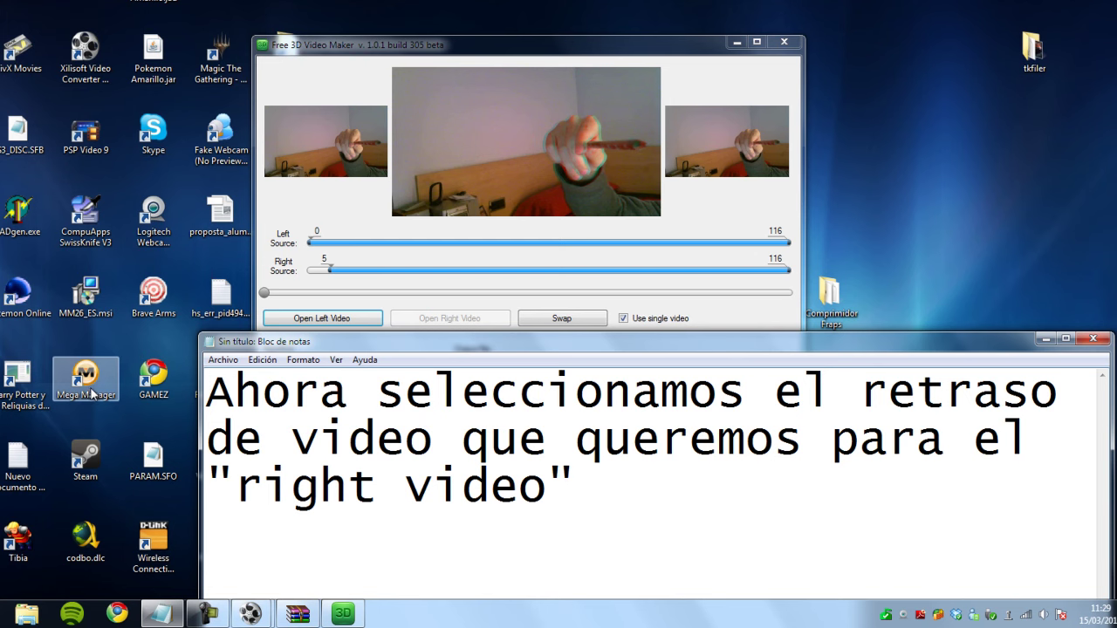
Continue the note with ', que es la imagen que creara para simular al "otro ojo"'.
{"action": "type", "text": ", que es l"}
{"action": "type", "text": "a \"o"}
{"action": "key", "text": "BackSpace"}
{"action": "key", "text": "BackSpace"}
{"action": "type", "text": "imagen"}
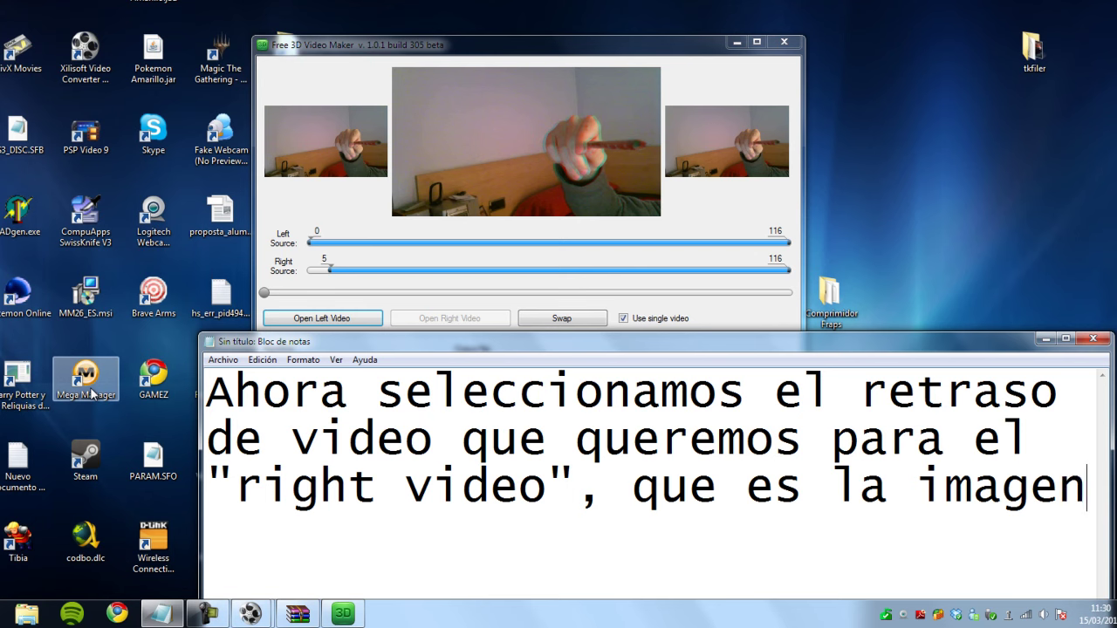
{"action": "type", "text": " que creara "}
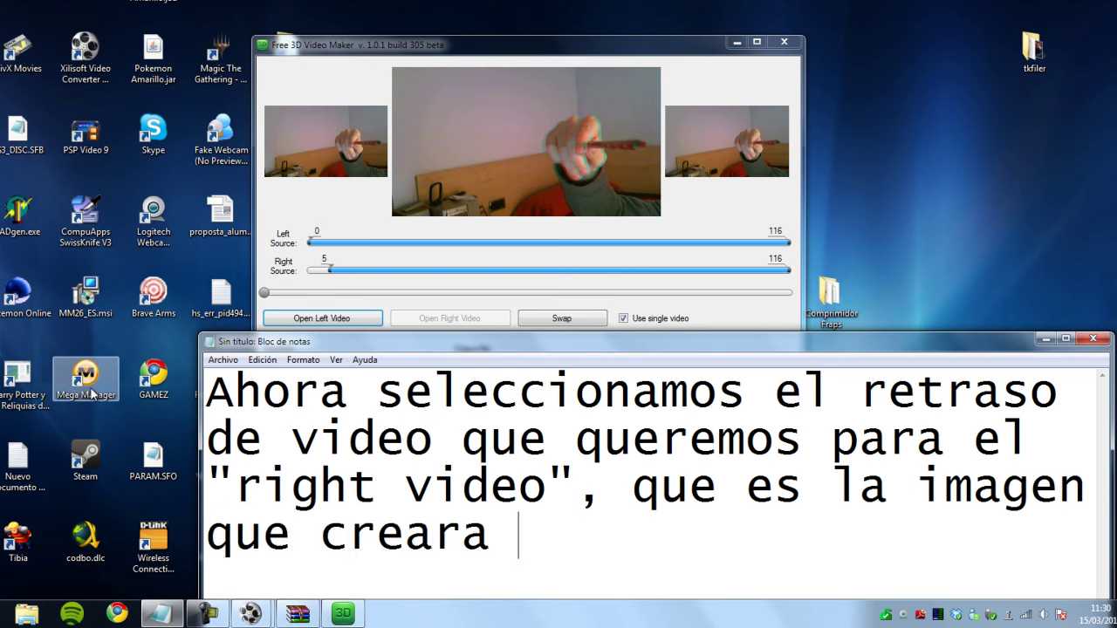
{"action": "type", "text": "para simular al \"otro ojo"}
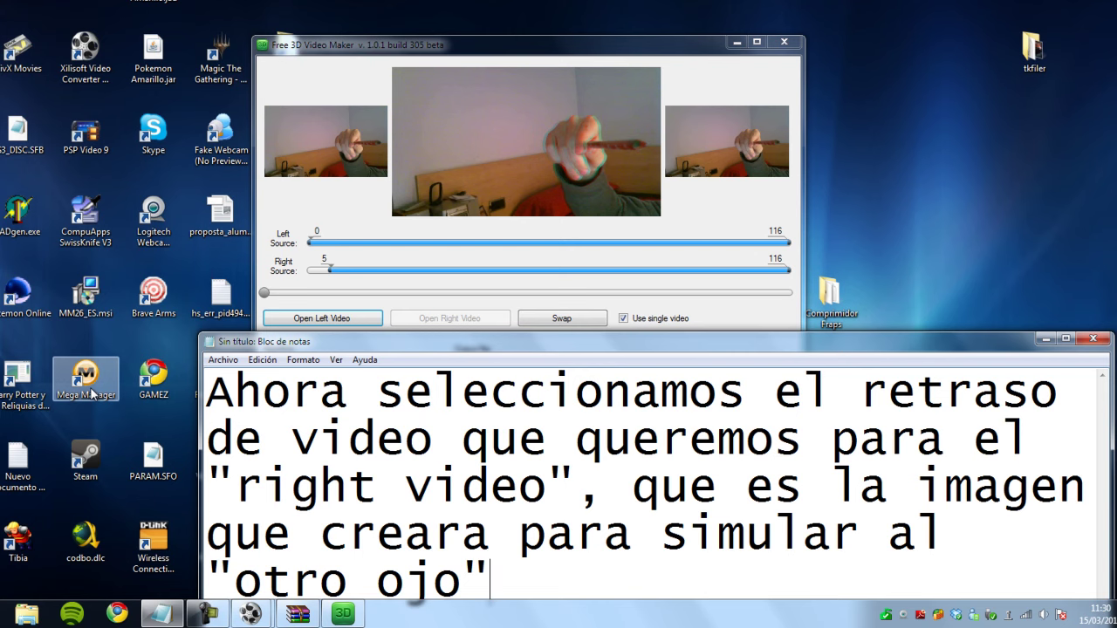
Shift Notepad slightly upward, clear the whole note and minimise the window.
{"action": "left_click_drag", "start_coordinate": [515, 341], "coordinate": [506, 294]}
{"action": "key", "text": "ctrl+e"}
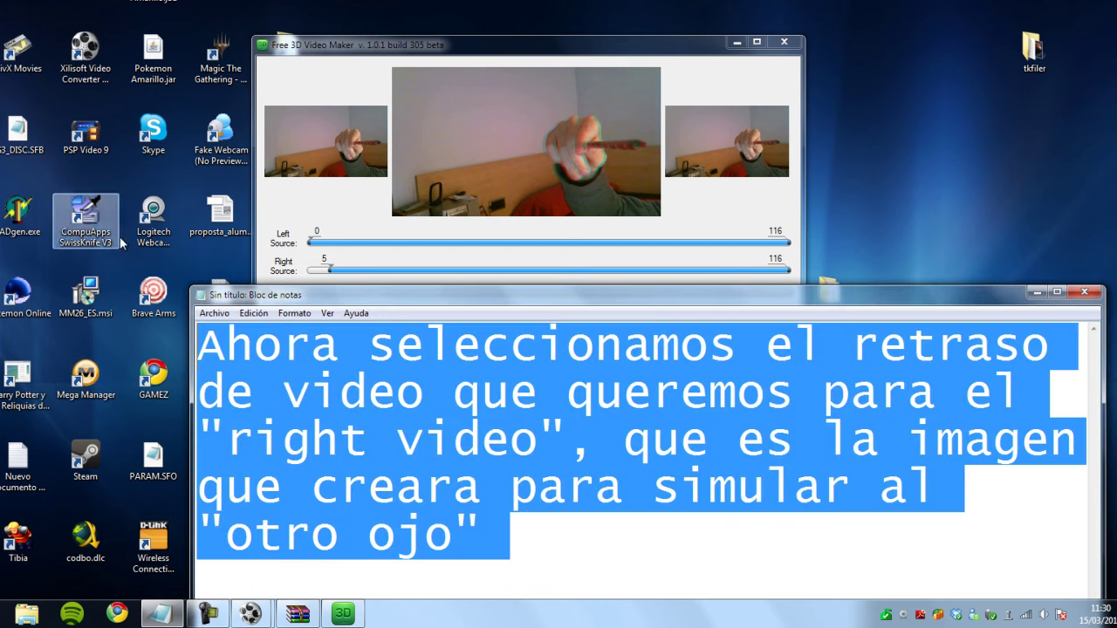
{"action": "key", "text": "Delete"}
{"action": "left_click", "coordinate": [1036, 293]}
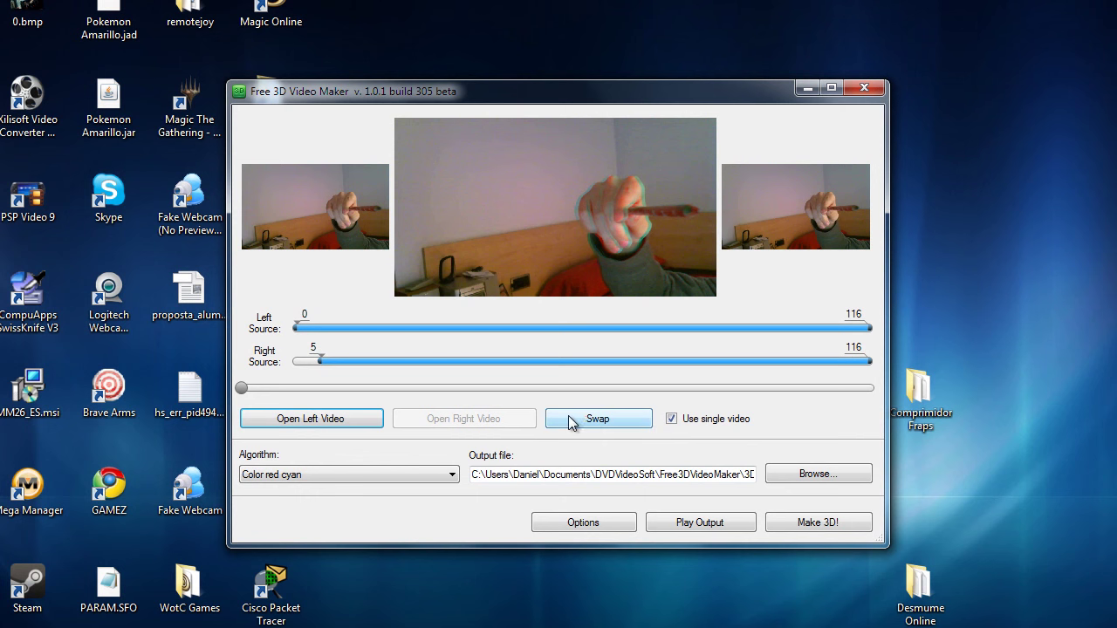
Swap the left and right sources and write "Le damos a swap, porque depende de hacia que" in Notepad.
{"action": "left_click", "coordinate": [613, 423]}
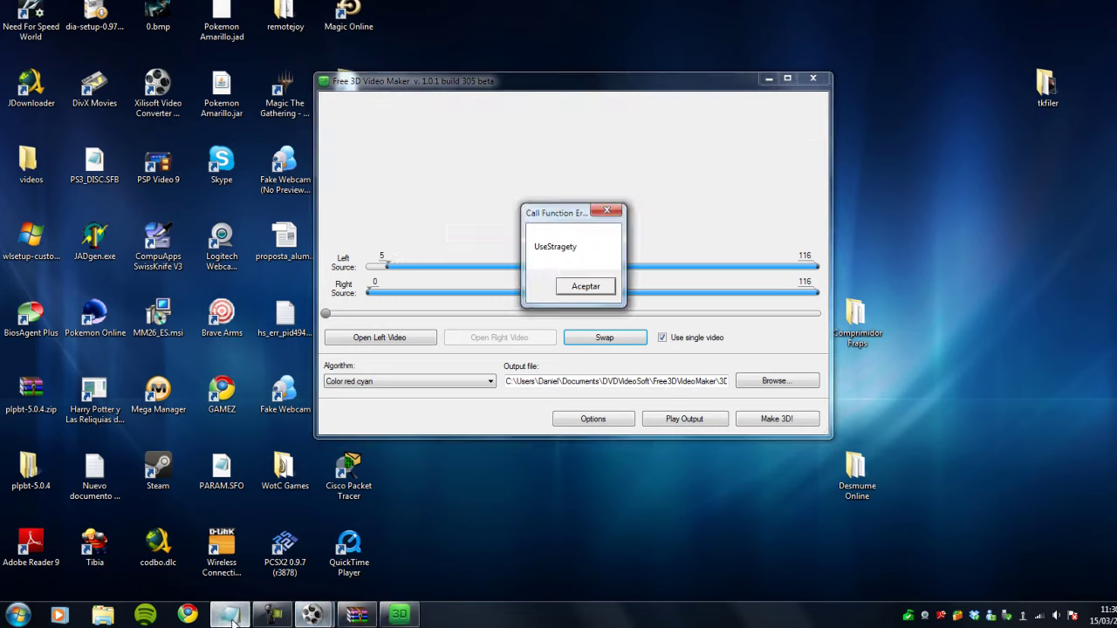
{"action": "left_click", "coordinate": [213, 627]}
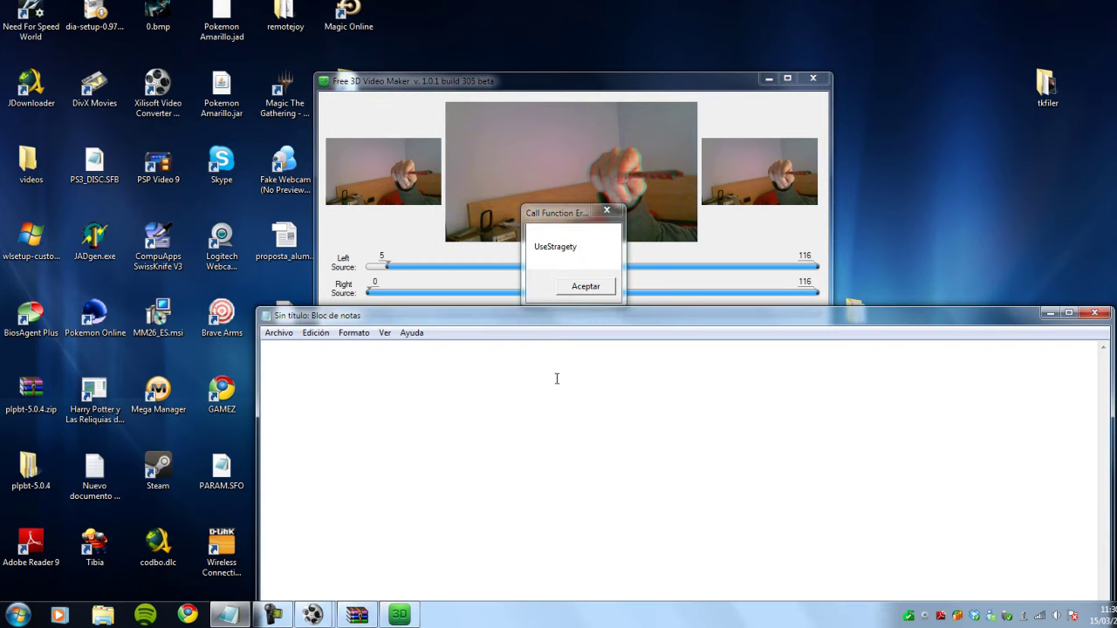
{"action": "type", "text": "Le da"}
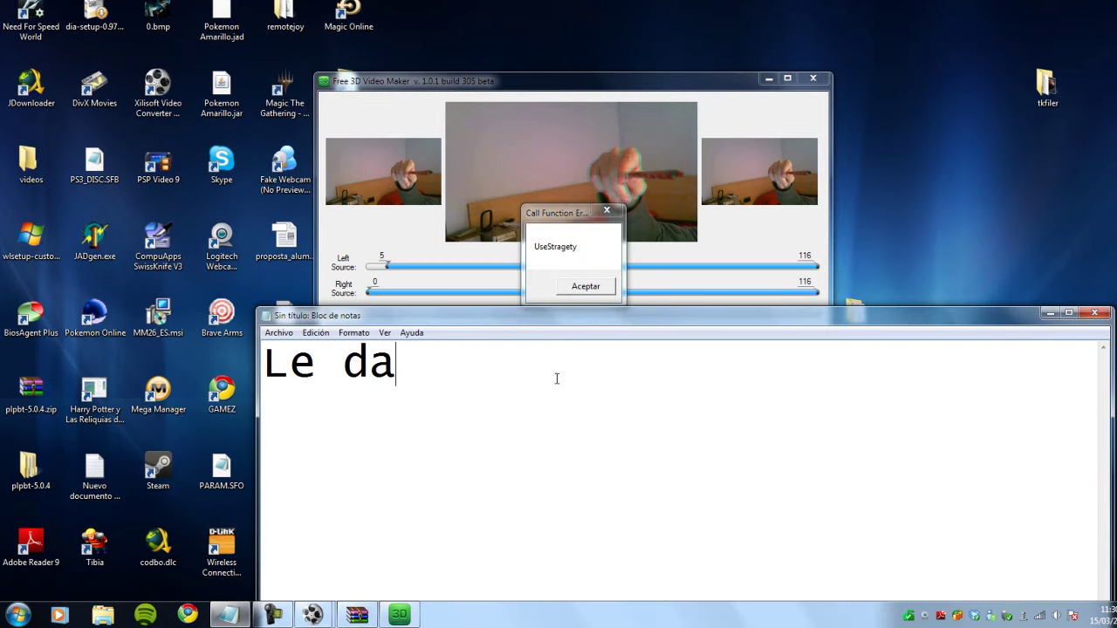
{"action": "type", "text": "mos a swap"}
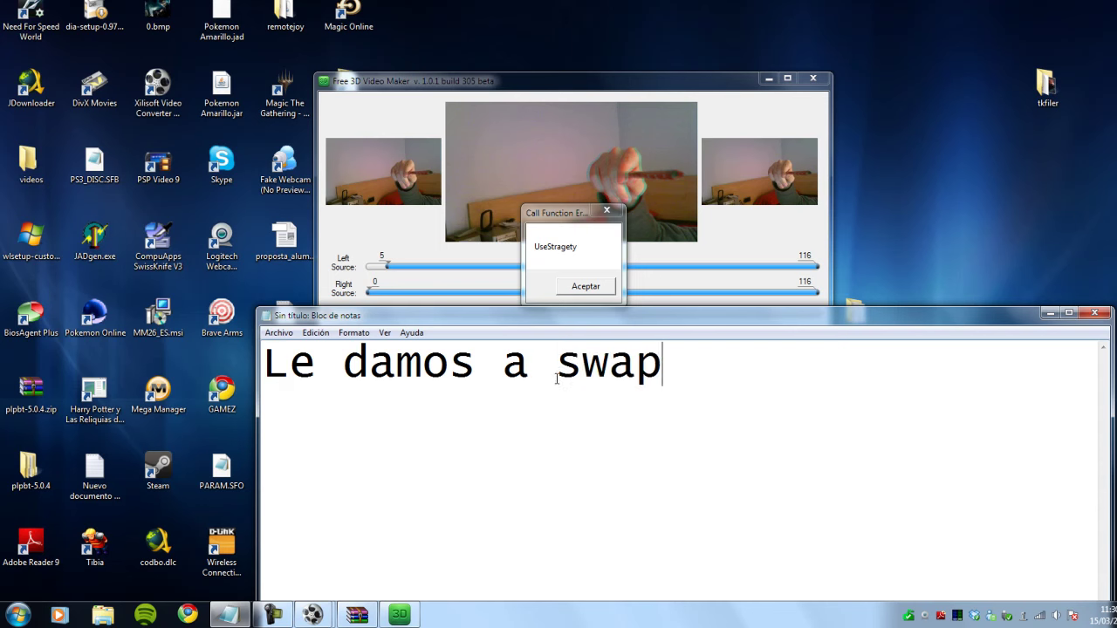
{"action": "type", "text": "ue depende de"}
{"action": "type", "text": " ha"}
{"action": "key", "text": "BackSpace"}
{"action": "type", "text": "hacia que"}
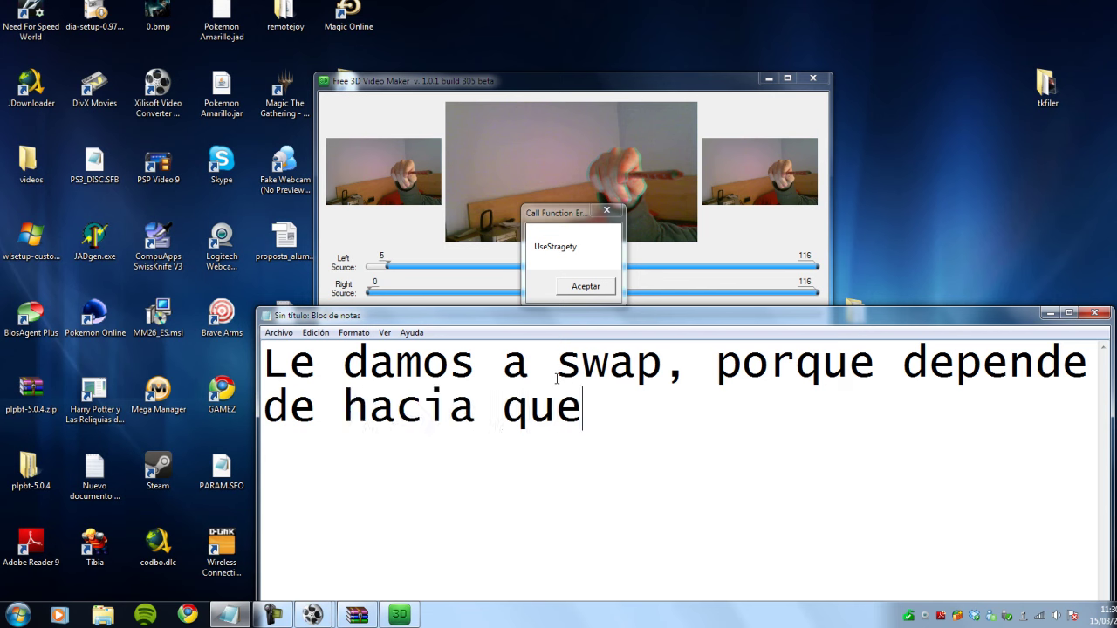
Continue the note with "lado grabemos, abrá que decirle si queremos hacer swap o no." and an opening parenthesis.
{"action": "type", "text": " lado grabemos, abr"}
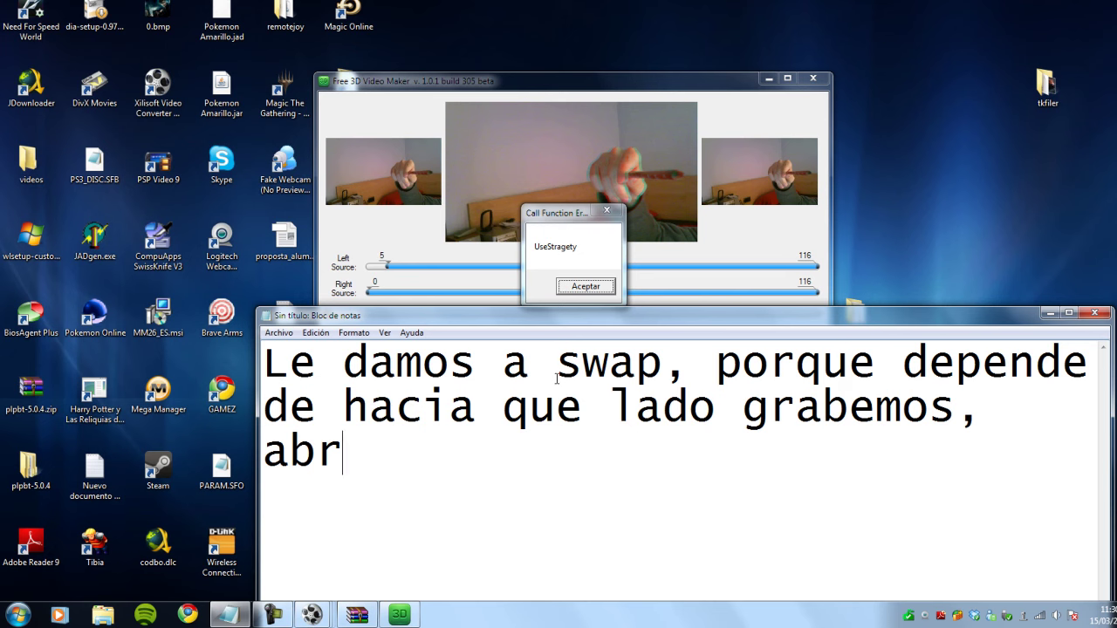
{"action": "type", "text": "a que de"}
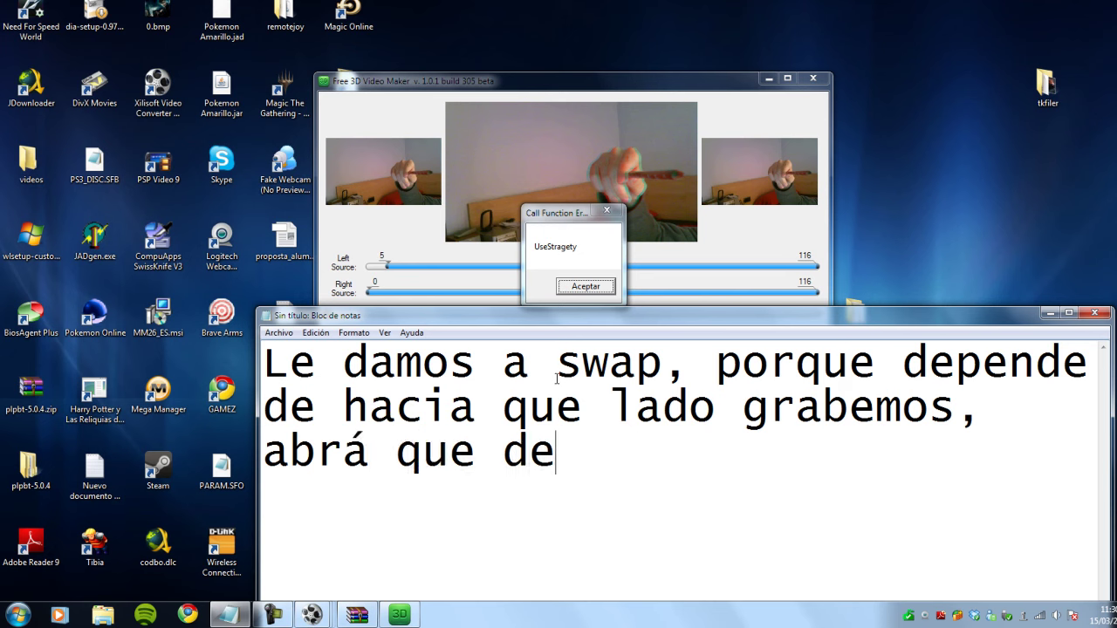
{"action": "type", "text": "cirle si queremos "}
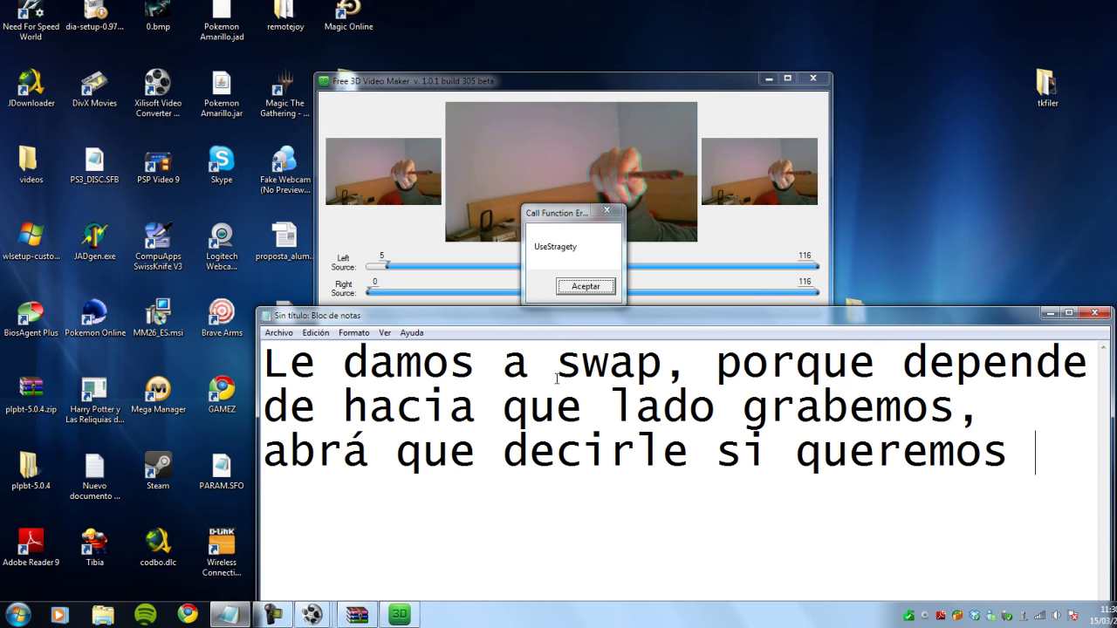
{"action": "type", "text": "hacer swa"}
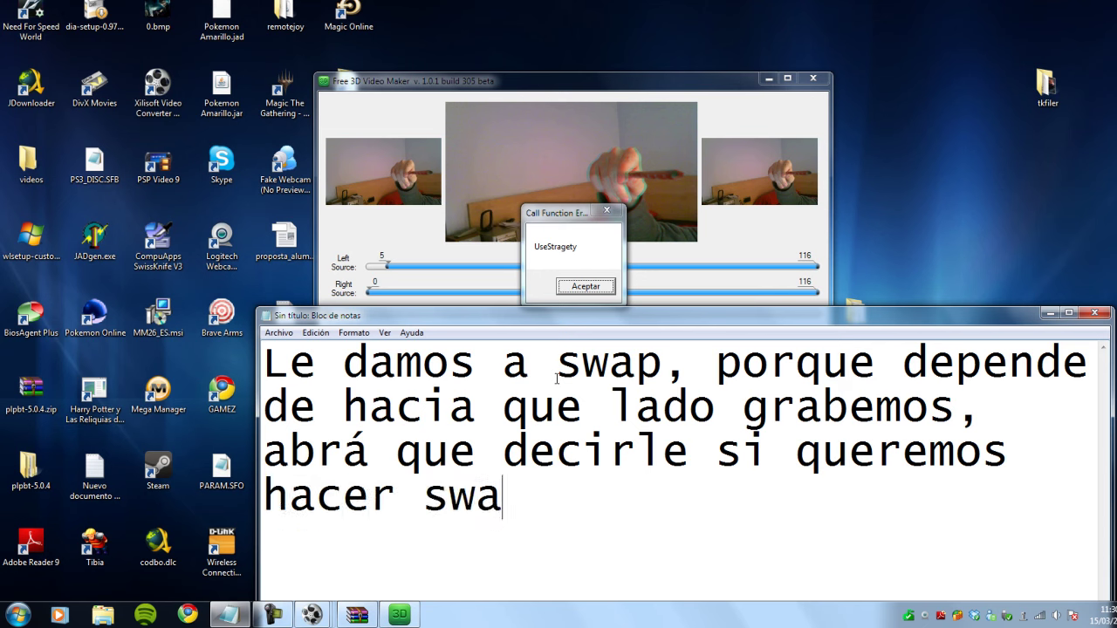
{"action": "type", "text": "p o no. ("}
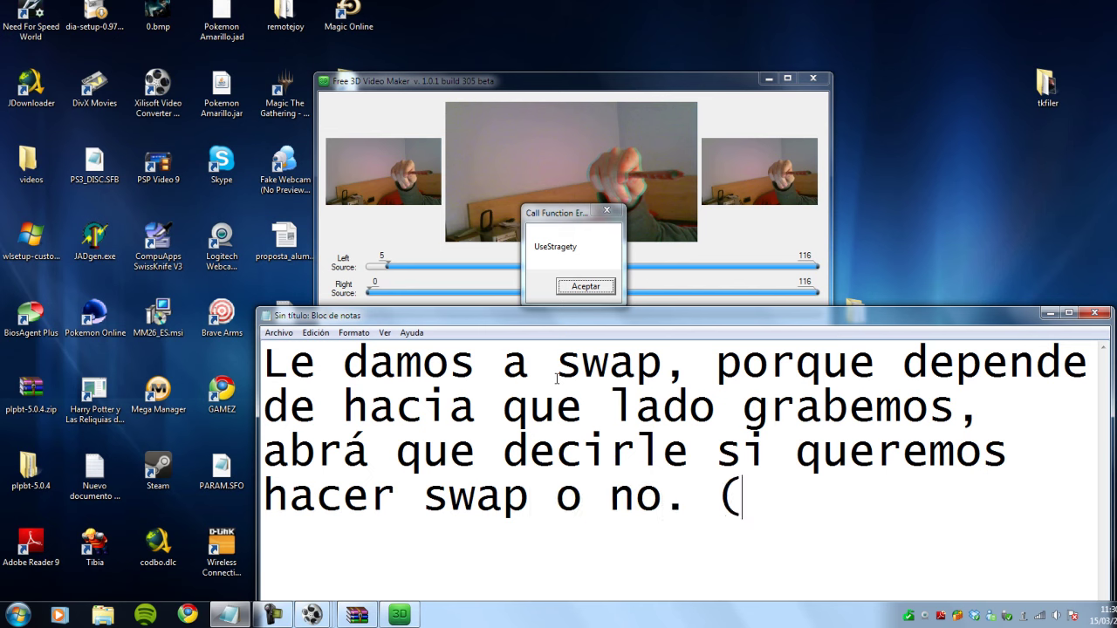
Continue the note inside the parenthesis with "cambiar de ORDEN los videos", replacing the first wording "lado los".
{"action": "type", "text": "cambiar de lado"}
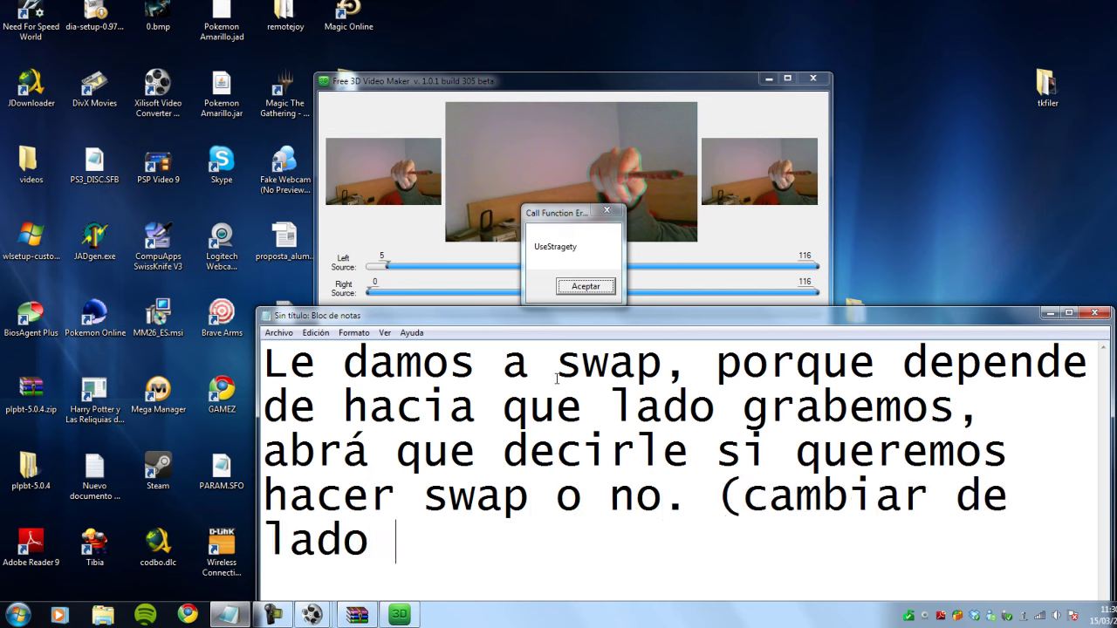
{"action": "type", "text": " los"}
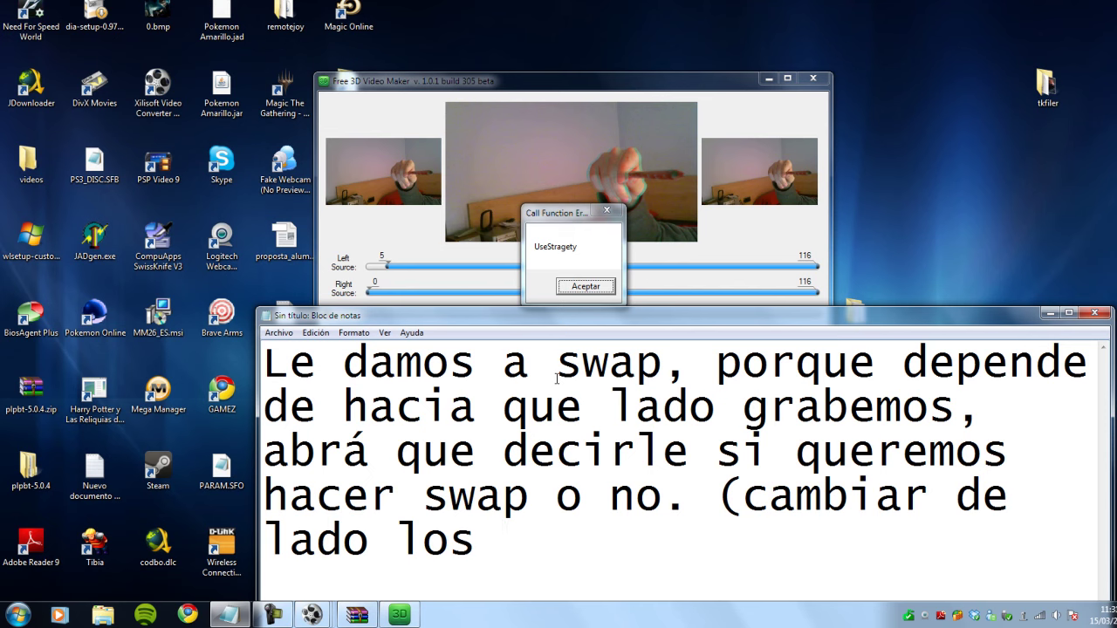
{"action": "key", "text": "BackSpace"}
{"action": "key", "text": "BackSpace"}
{"action": "key", "text": "BackSpace"}
{"action": "key", "text": "BackSpace"}
{"action": "key", "text": "BackSpace"}
{"action": "key", "text": "BackSpace"}
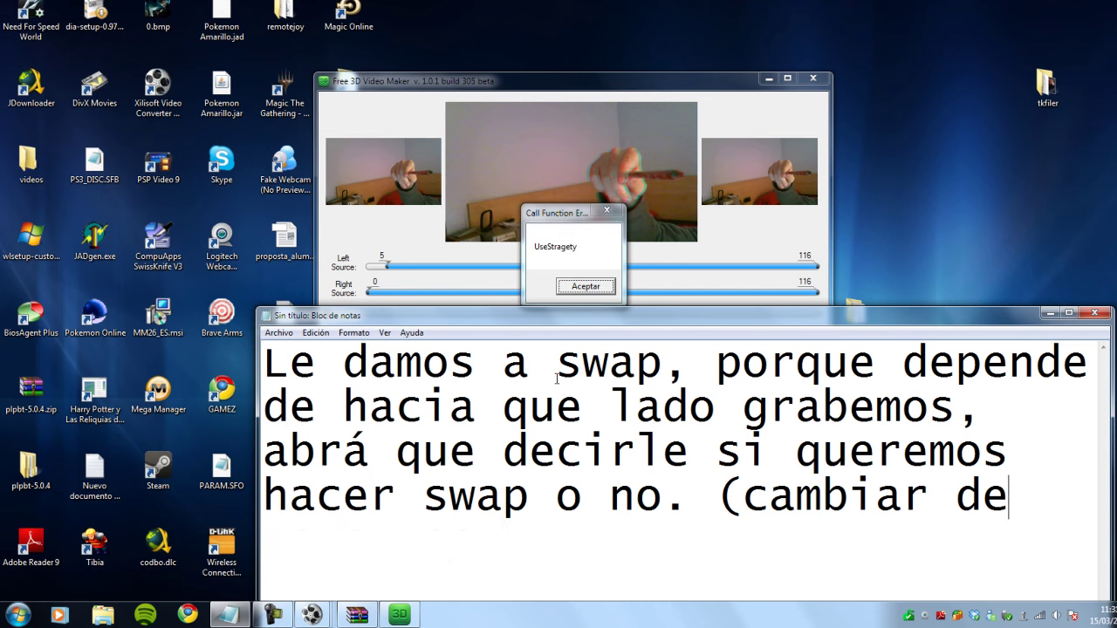
{"action": "type", "text": "ORDEN l"}
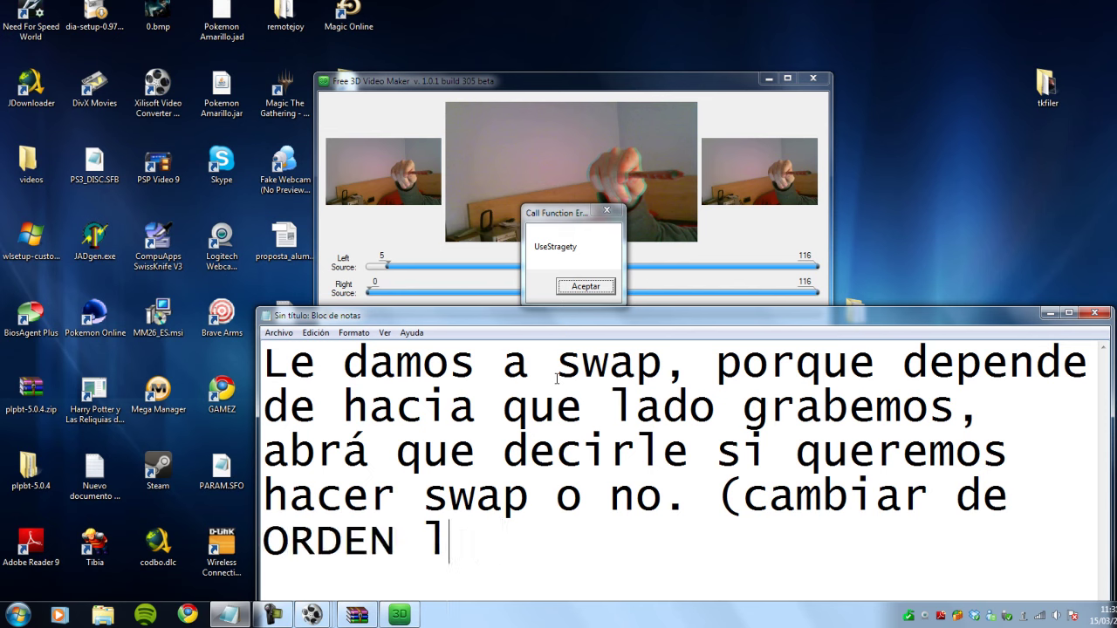
{"action": "type", "text": "os videos"}
Erase all the text of the swap note and minimise Notepad.
{"action": "left_click_drag", "start_coordinate": [989, 542], "coordinate": [38, 211]}
{"action": "key", "text": "Delete"}
{"action": "left_click", "coordinate": [1049, 312]}
Dismiss the UseStragety error, generate the 3D video and copy its full output file path.
{"action": "left_click", "coordinate": [583, 287]}
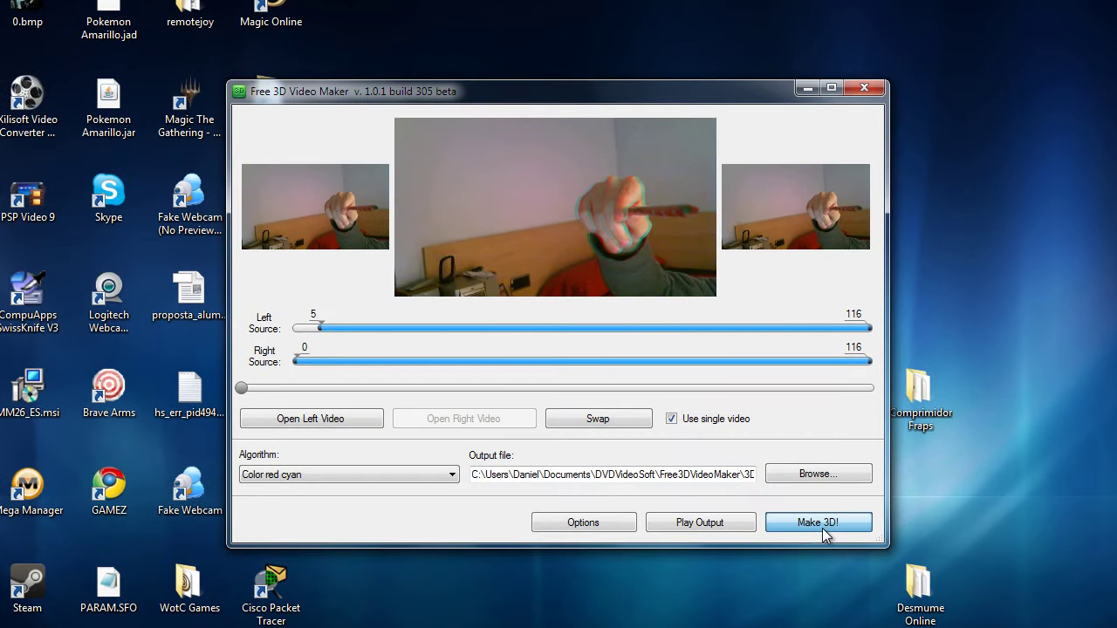
{"action": "left_click", "coordinate": [823, 526]}
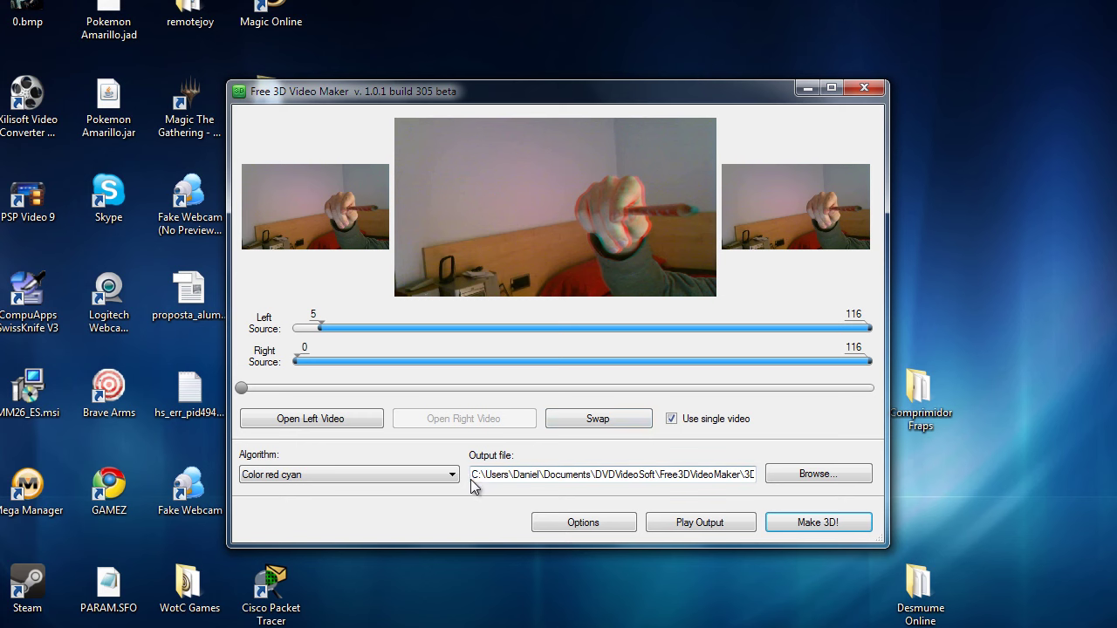
{"action": "left_click_drag", "start_coordinate": [474, 475], "coordinate": [818, 482]}
Write "Ya está, abrimos elvideo y miramos como ha quedado el efecto." in Notepad and minimise it.
{"action": "left_click", "coordinate": [18, 627]}
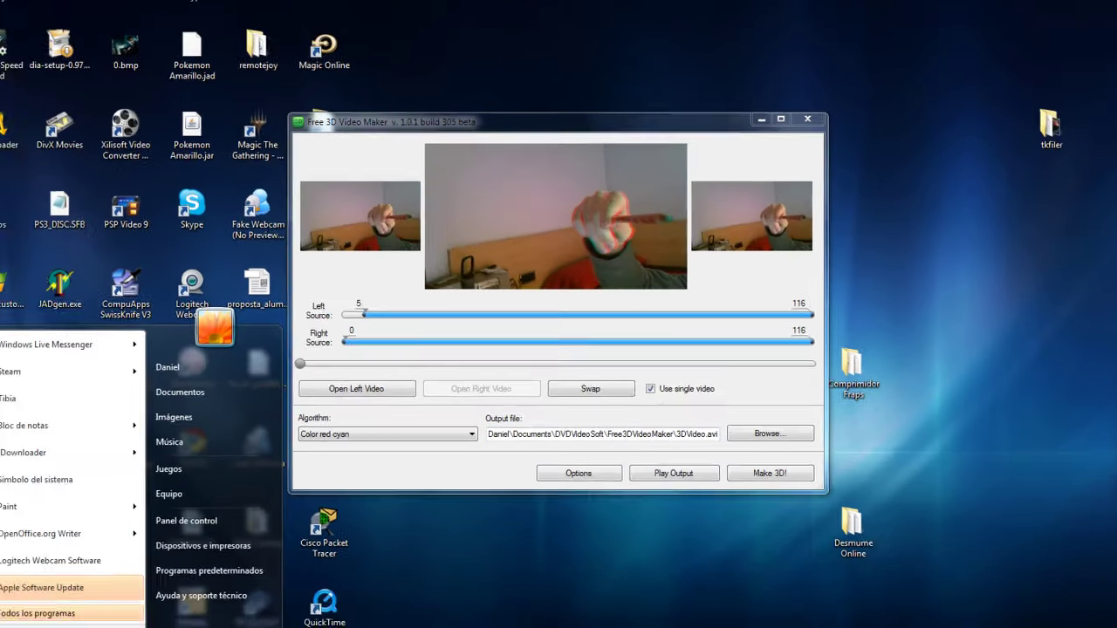
{"action": "left_click", "coordinate": [27, 459]}
{"action": "type", "text": "Ya"}
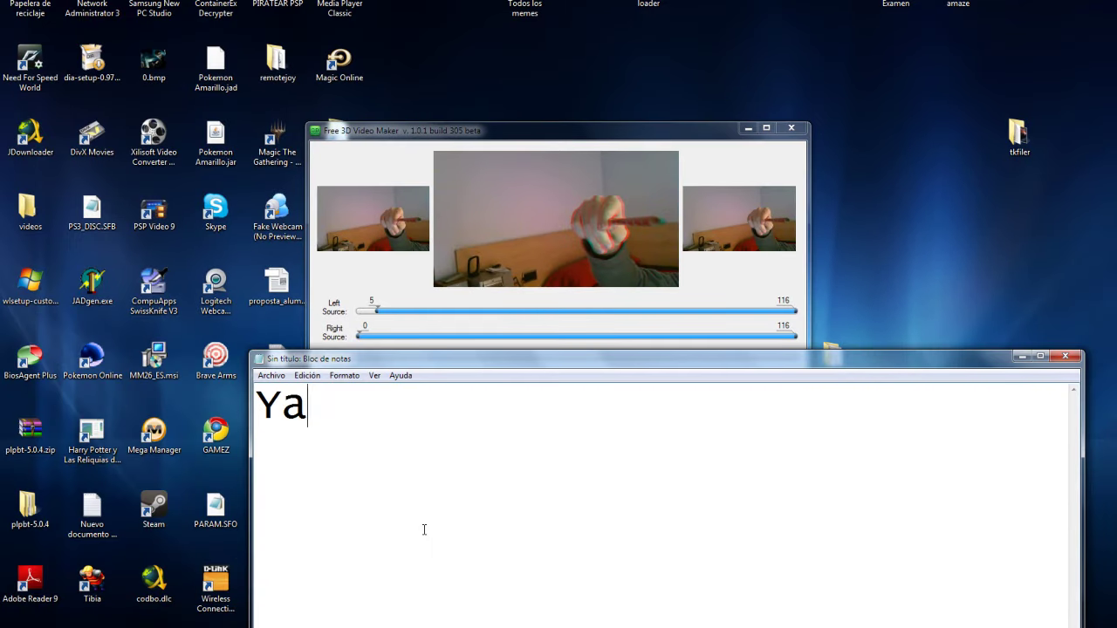
{"action": "type", "text": " está, abrimos"}
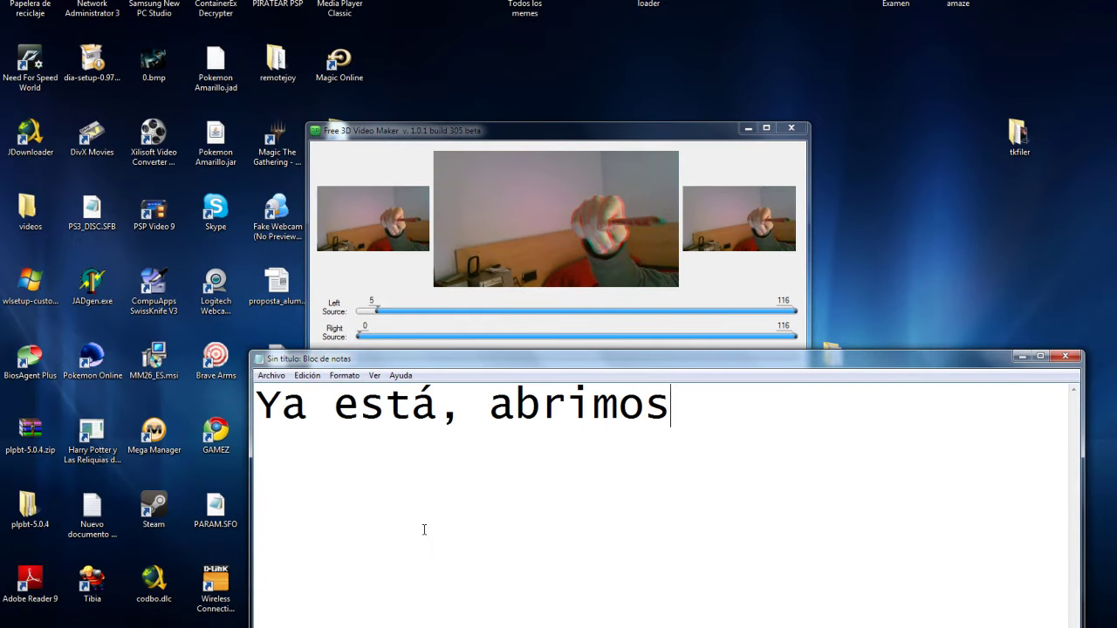
{"action": "type", "text": " elvideo y mira"}
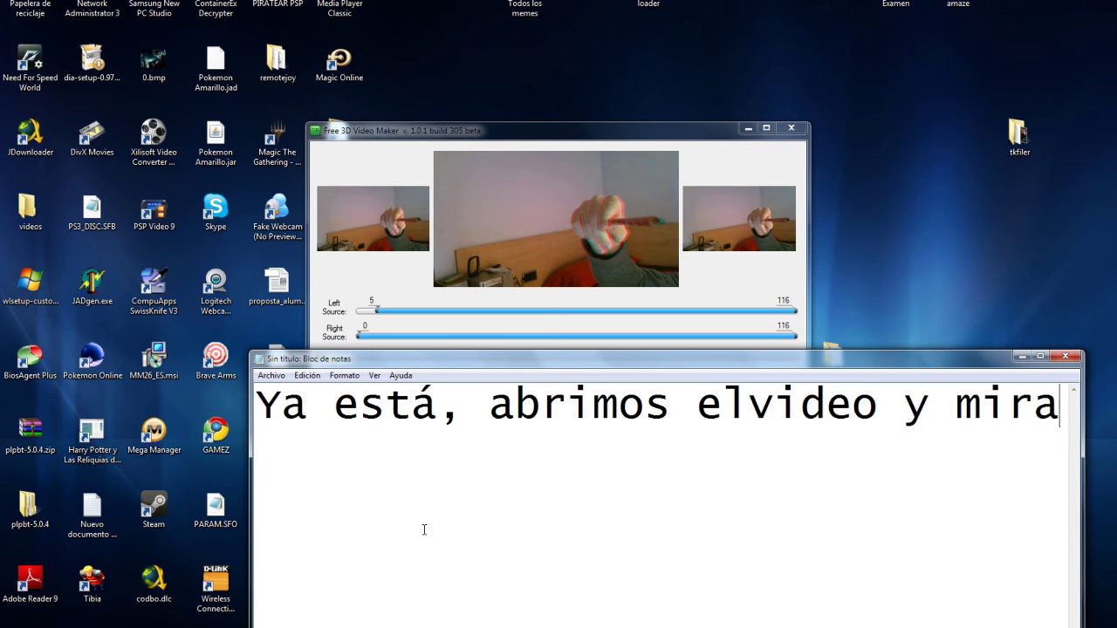
{"action": "type", "text": "mos como ha"}
{"action": "key", "text": "BackSpace"}
{"action": "type", "text": "ha quedado el efe"}
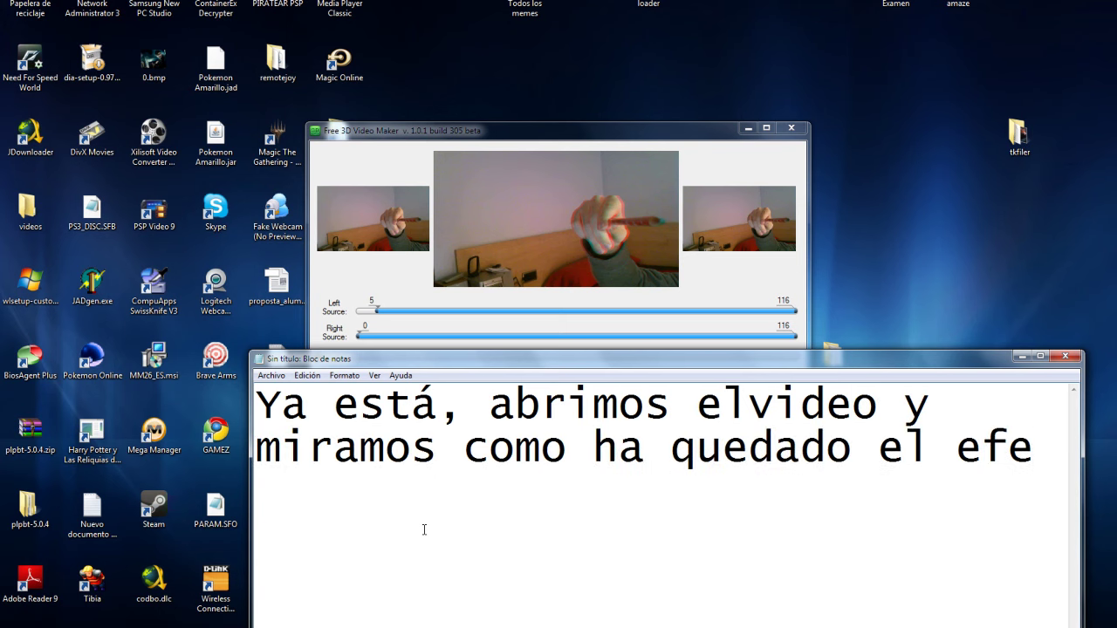
{"action": "type", "text": "cto."}
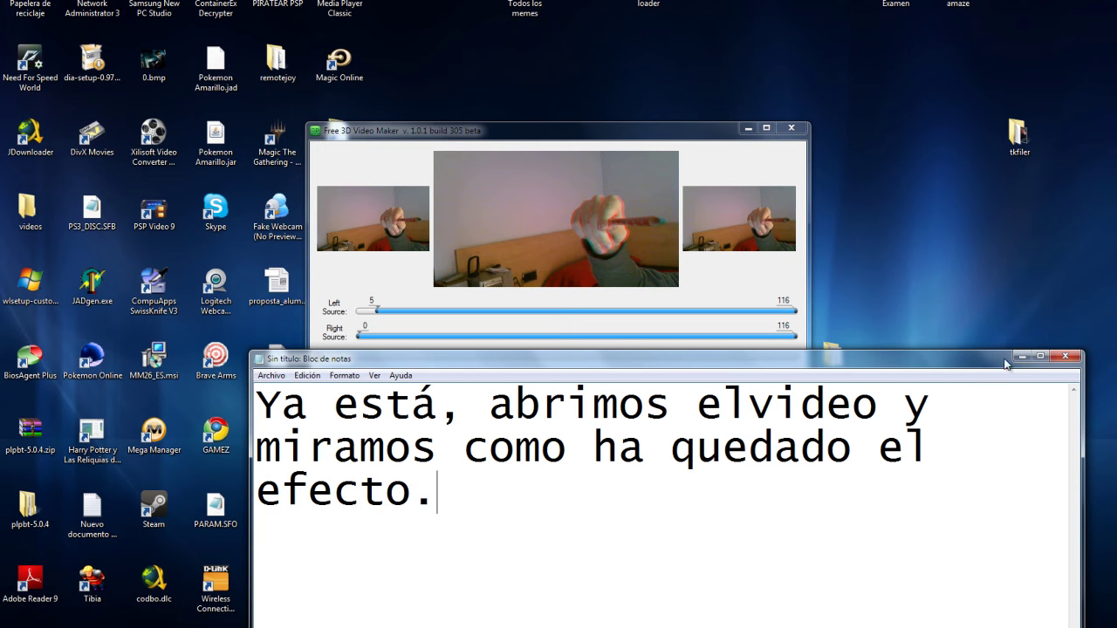
{"action": "left_click", "coordinate": [1019, 357]}
Open 3DVideo.avi through the copied path, play it full screen and replay it from the beginning.
{"action": "key", "text": "super"}
{"action": "key", "text": "ctrl+v"}
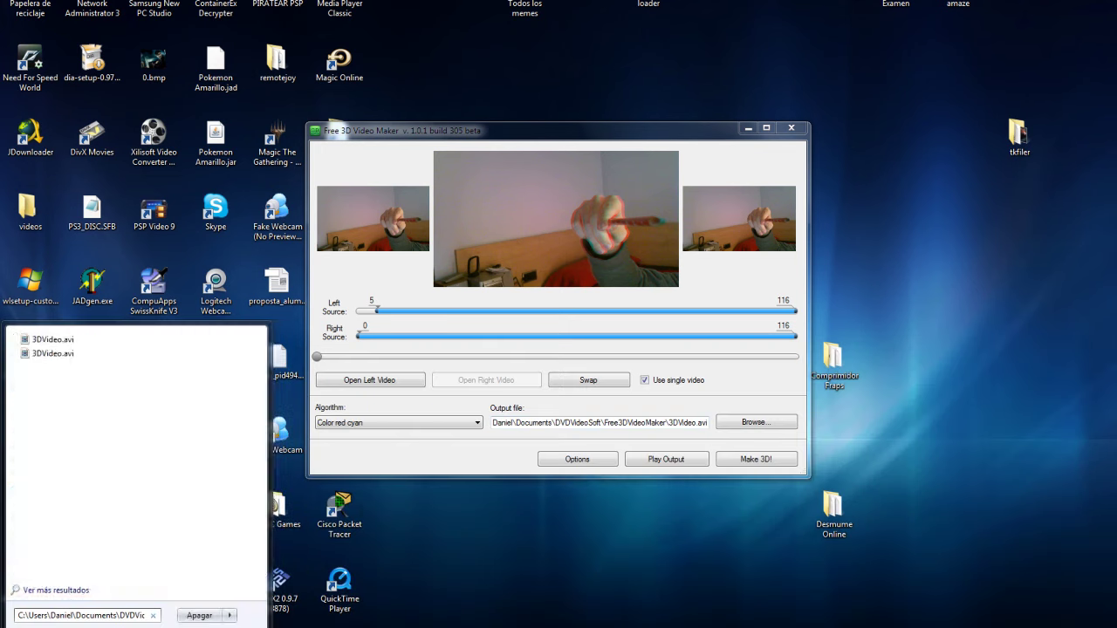
{"action": "key", "text": "Return"}
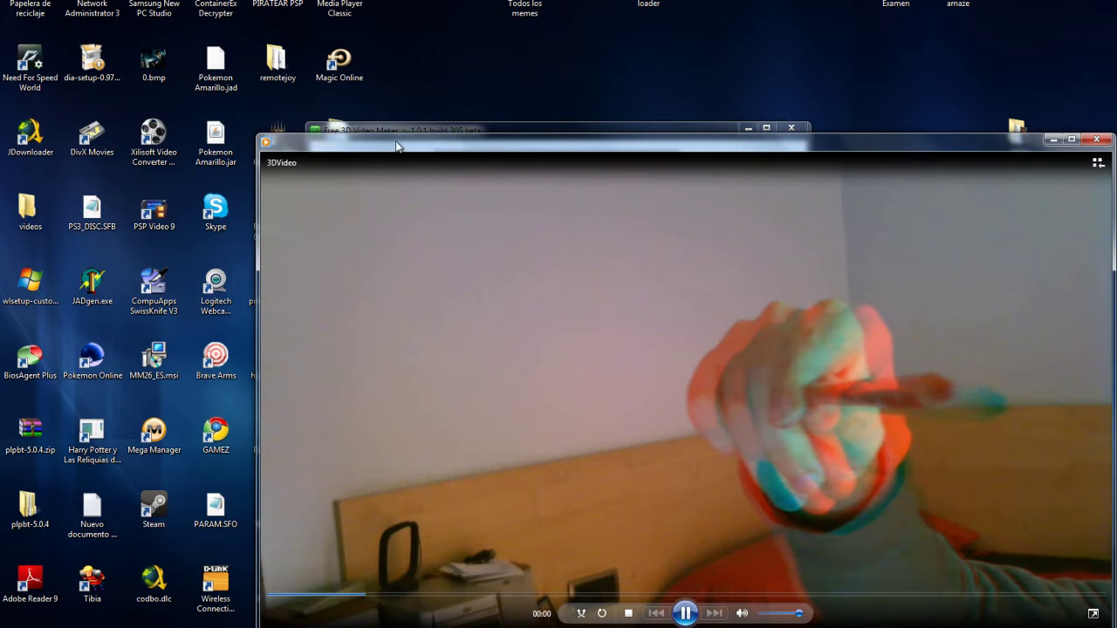
{"action": "double_click", "coordinate": [367, 181]}
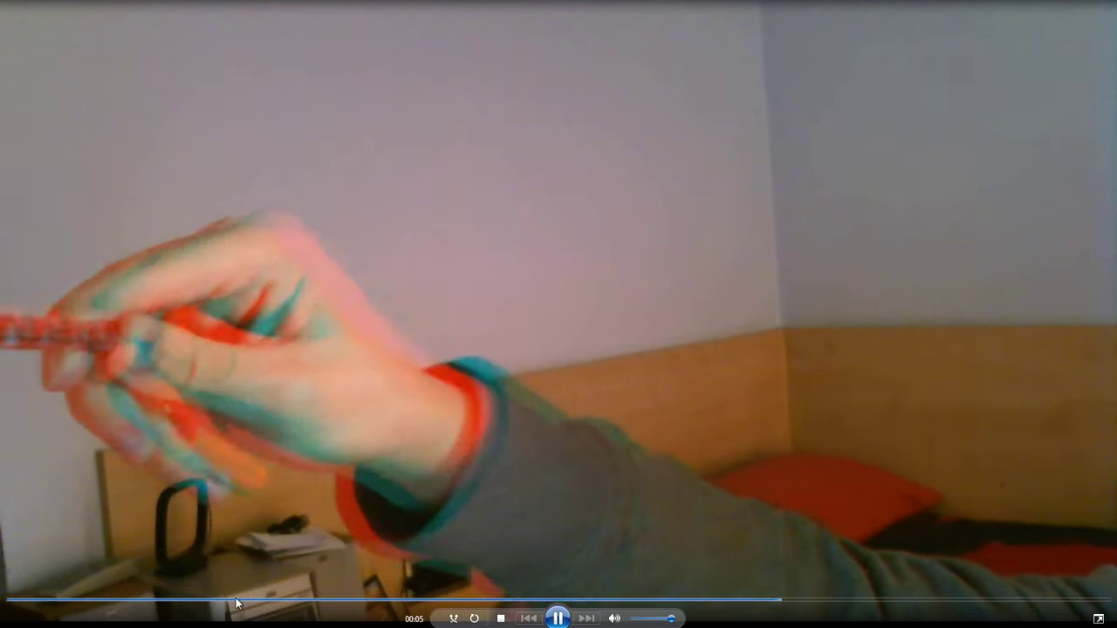
{"action": "left_click", "coordinate": [2, 599]}
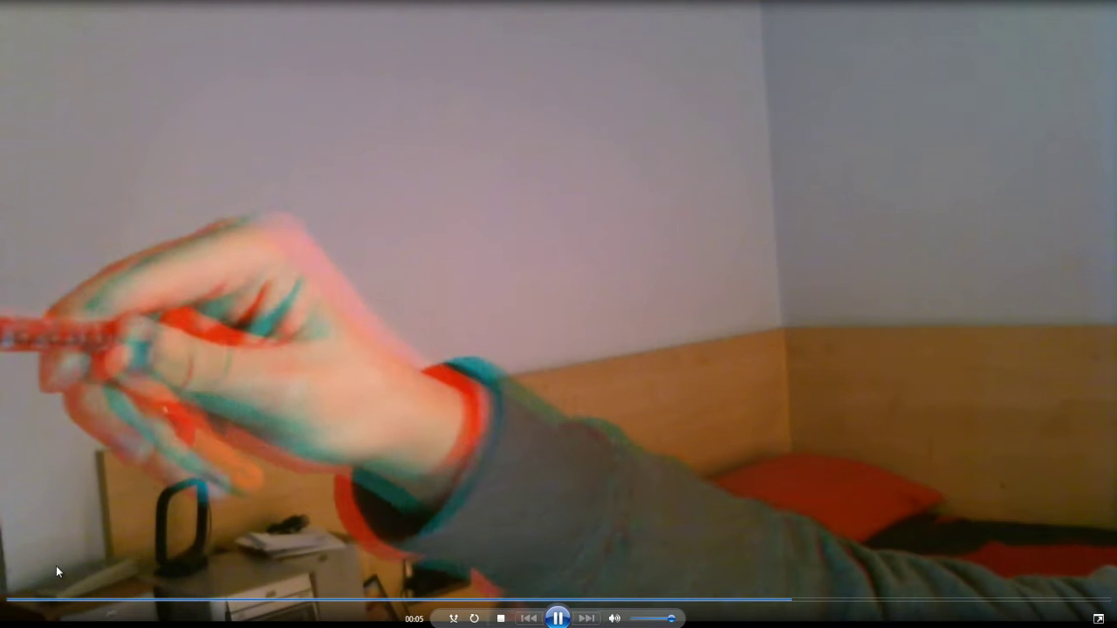
{"action": "left_click", "coordinate": [11, 602]}
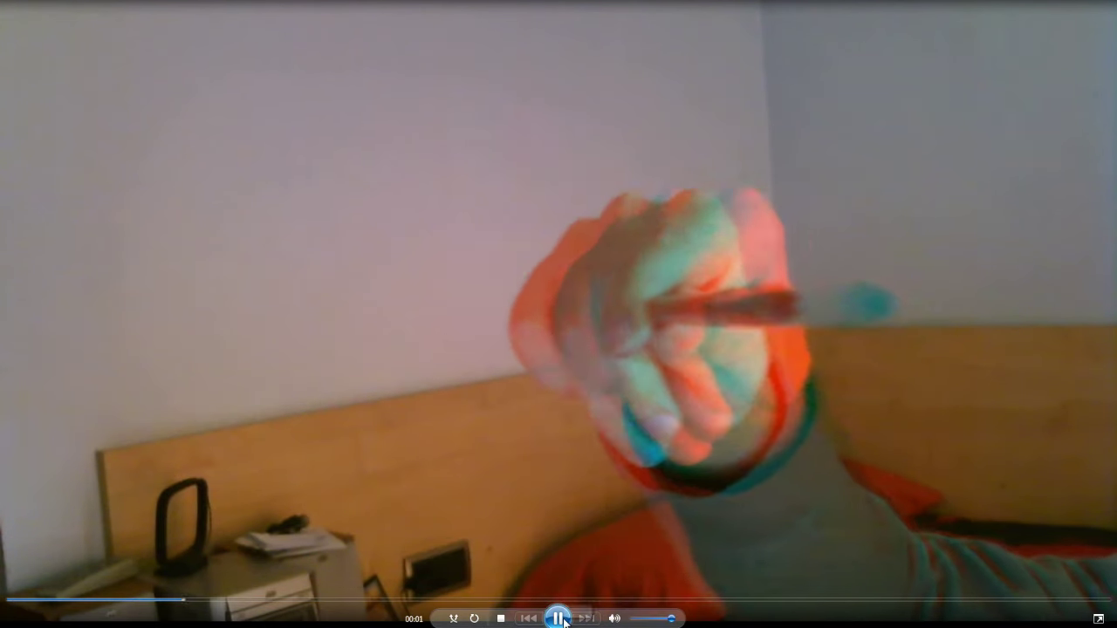